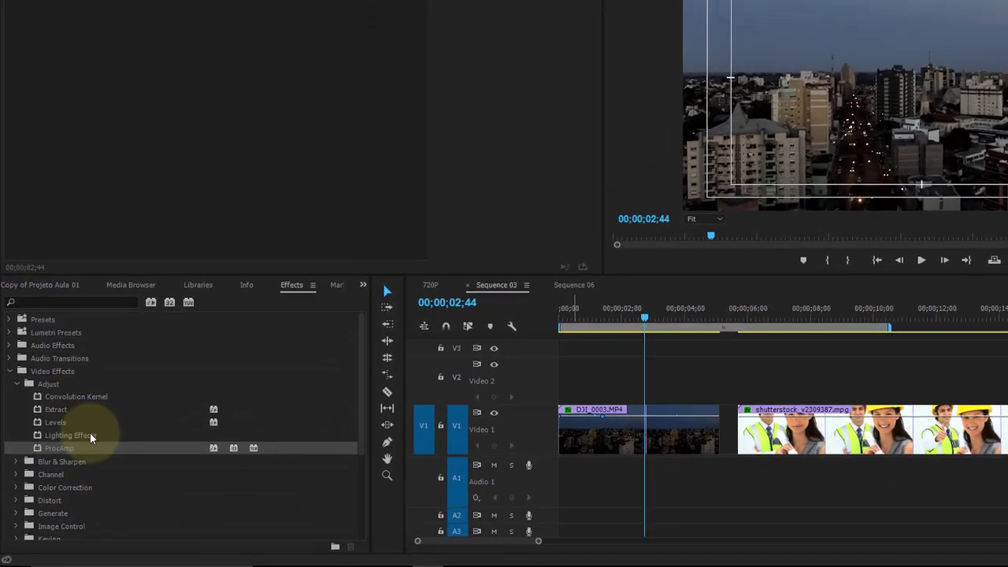
- Drag Lighting Effects from Video Effects > Adjust onto the DJI_0003.MP4 clip in Sequence 03
click(90, 435)
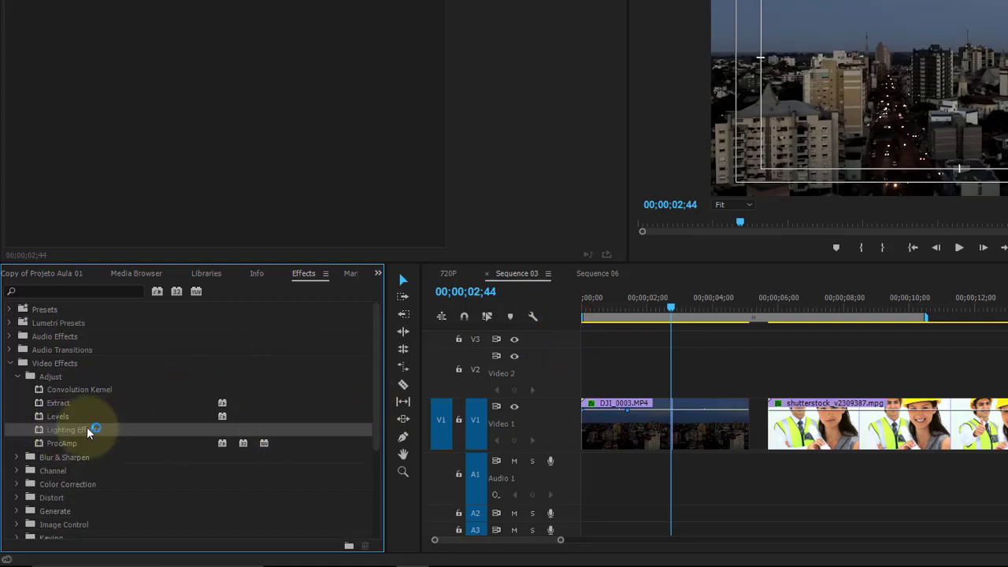
mouse_move(95, 430)
mouse_down()
mouse_move(641, 410)
mouse_move(626, 420)
mouse_up()
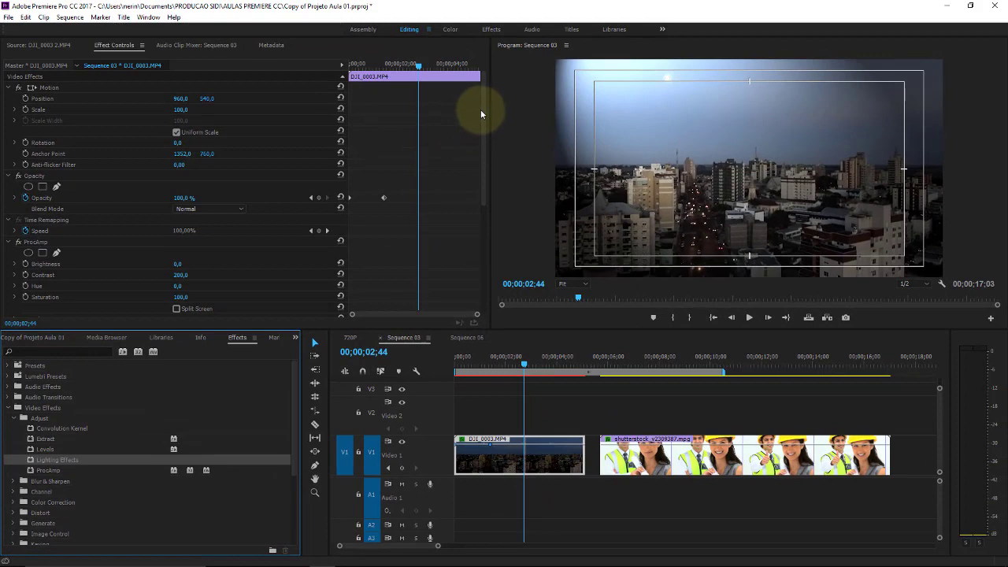
- Make Light 1 an Omni light and slide its center to 1370,0 / 785,0
mouse_move(481, 99)
mouse_down()
mouse_move(483, 235)
mouse_move(475, 159)
mouse_move(473, 218)
mouse_up()
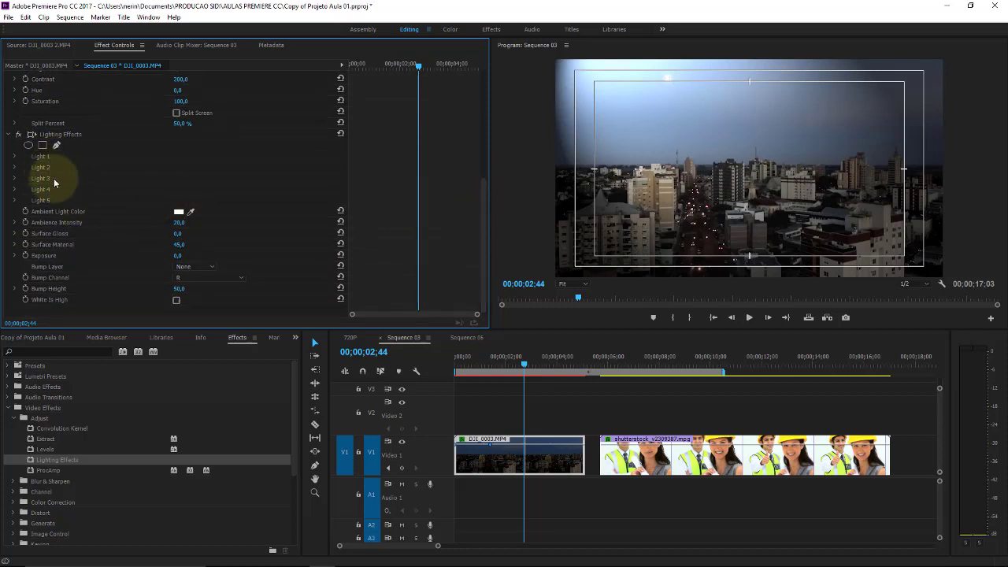
click(14, 156)
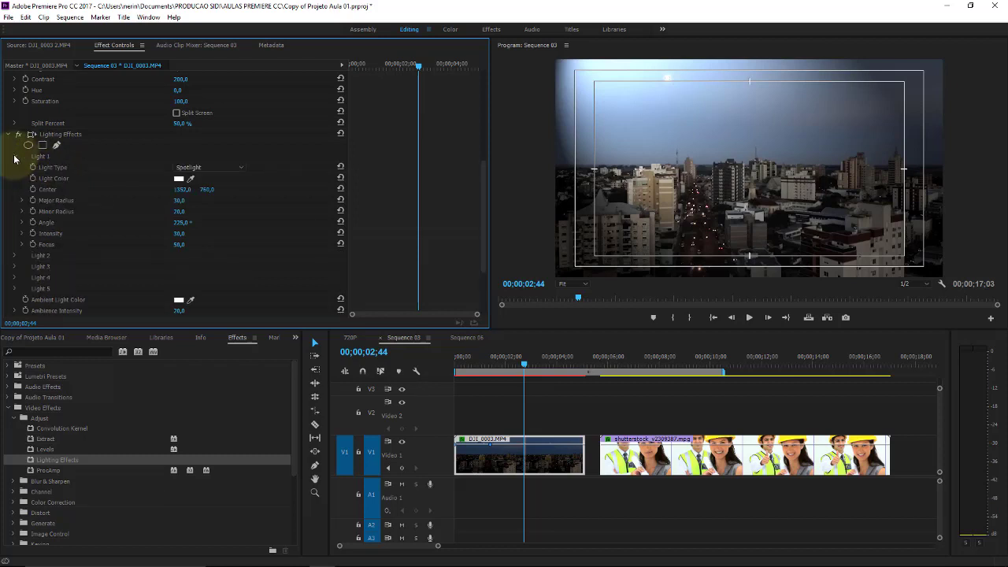
click(233, 167)
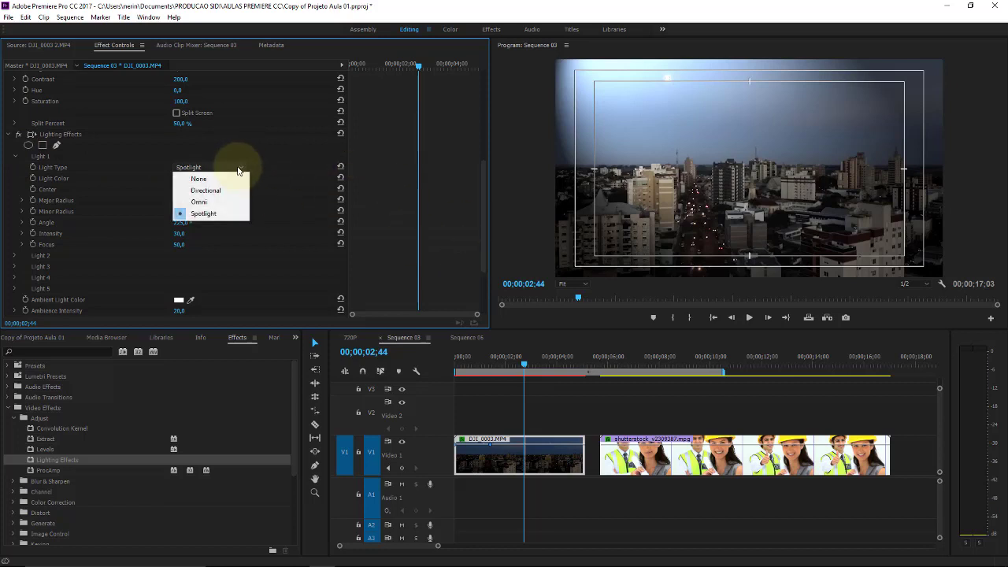
click(229, 193)
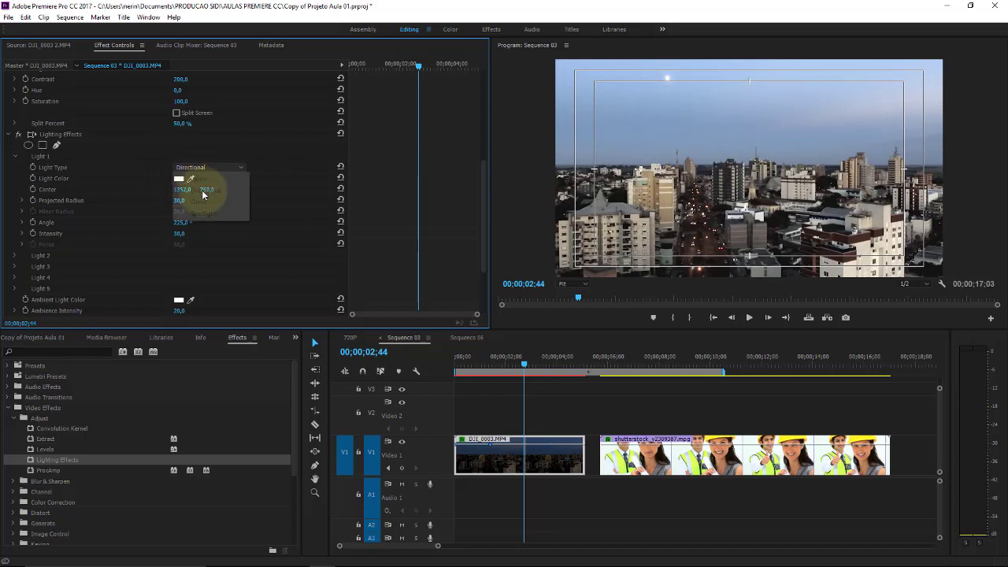
click(234, 167)
click(222, 202)
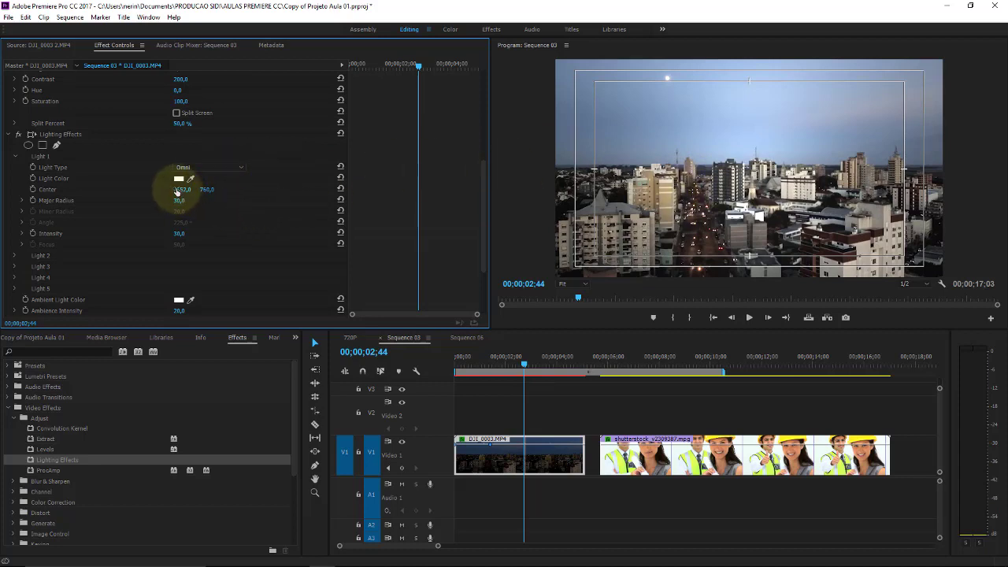
mouse_move(180, 191)
mouse_down()
mouse_move(208, 190)
mouse_move(221, 177)
mouse_move(299, 179)
mouse_move(225, 203)
mouse_up()
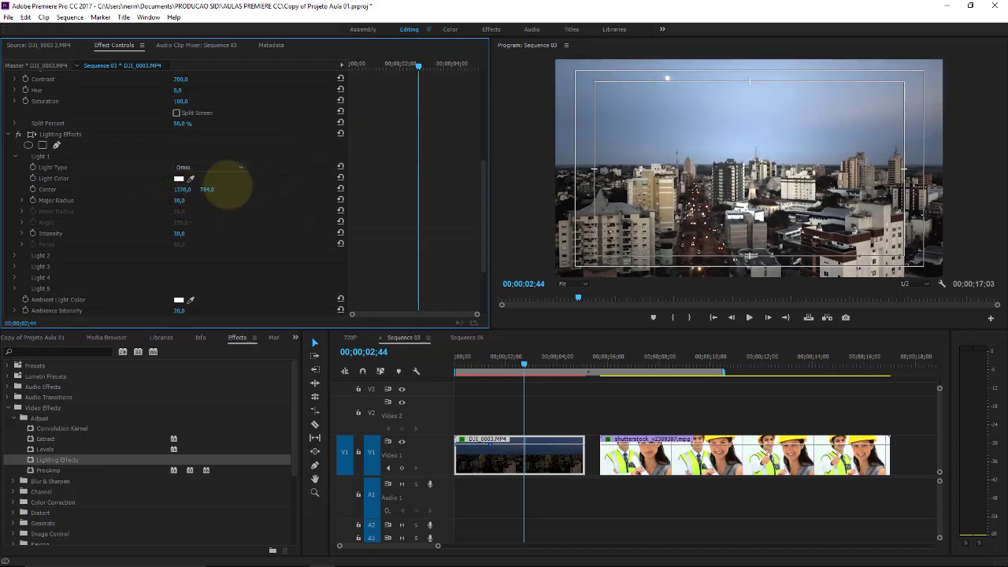
- Move Light 1's center to about 959 / 324 and cut its Major Radius to 7
mouse_move(426, 173)
mouse_down()
mouse_move(79, 187)
mouse_move(253, 163)
mouse_move(233, 213)
mouse_move(149, 233)
mouse_move(172, 208)
mouse_move(206, 215)
mouse_move(162, 227)
mouse_up()
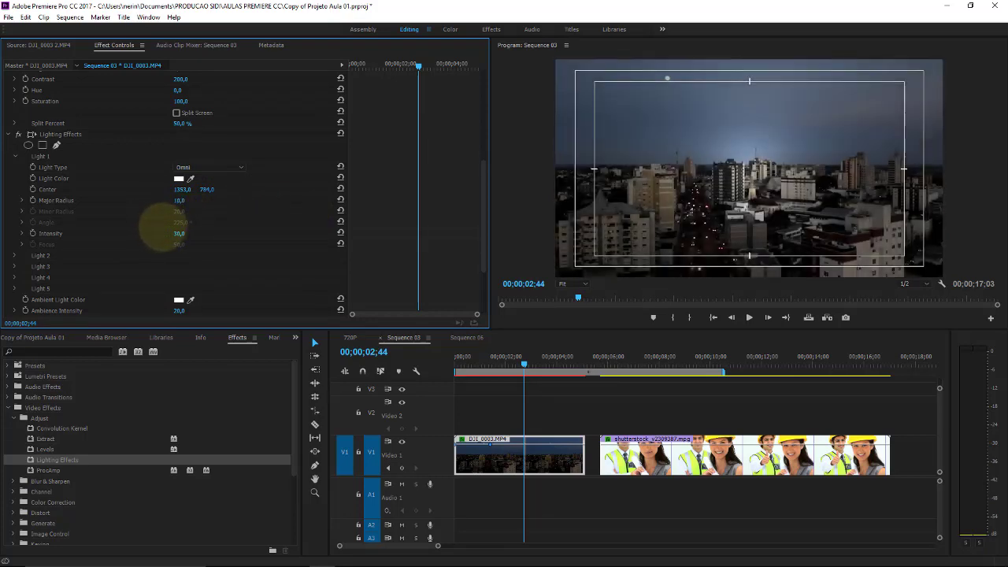
mouse_move(181, 189)
mouse_down()
mouse_move(91, 166)
mouse_move(211, 194)
mouse_move(53, 206)
mouse_move(23, 236)
mouse_move(208, 189)
mouse_up()
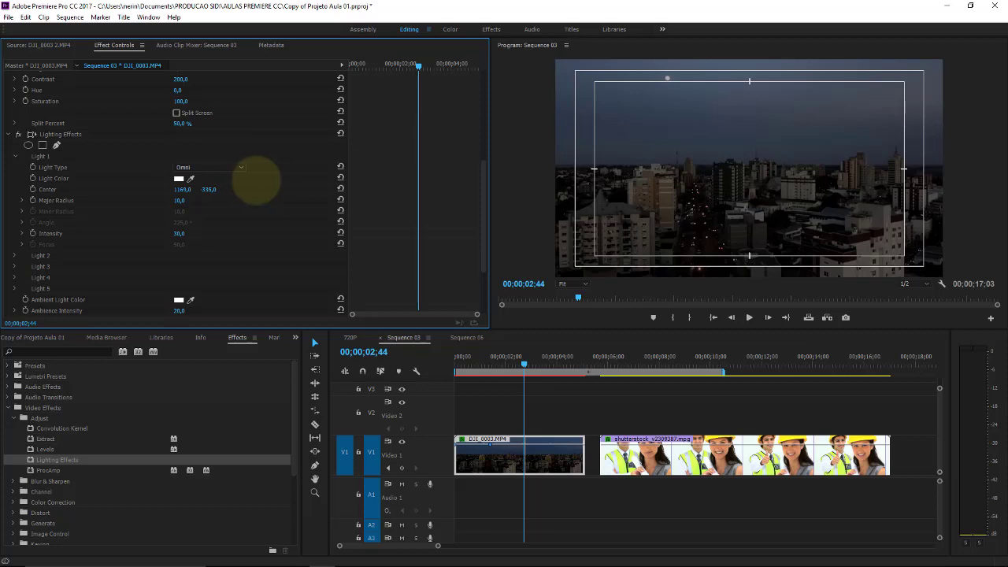
mouse_move(256, 181)
mouse_down()
mouse_move(214, 189)
mouse_move(482, 189)
mouse_move(598, 149)
mouse_up()
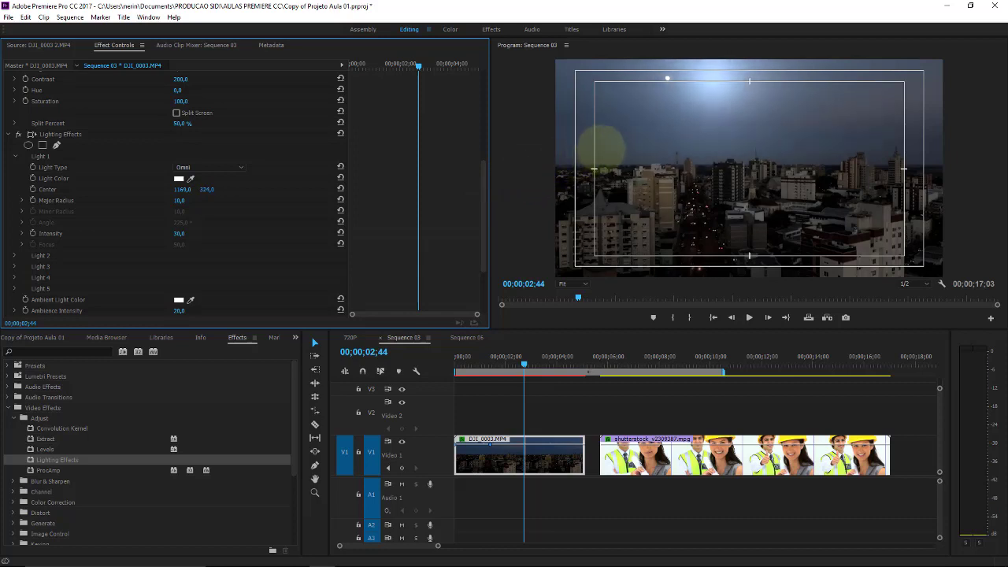
drag(181, 189, 102, 190)
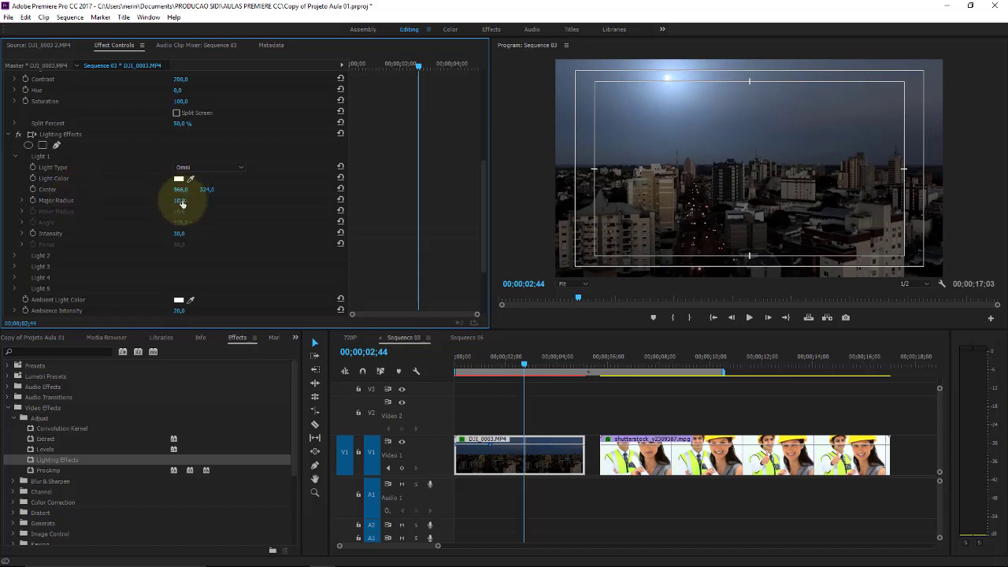
drag(202, 199, 196, 201)
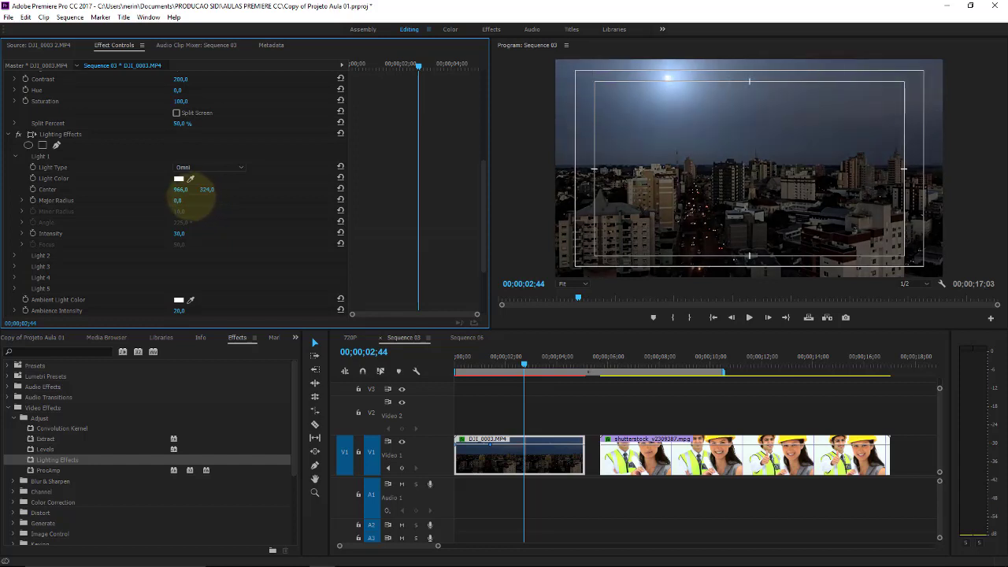
drag(193, 200, 193, 199)
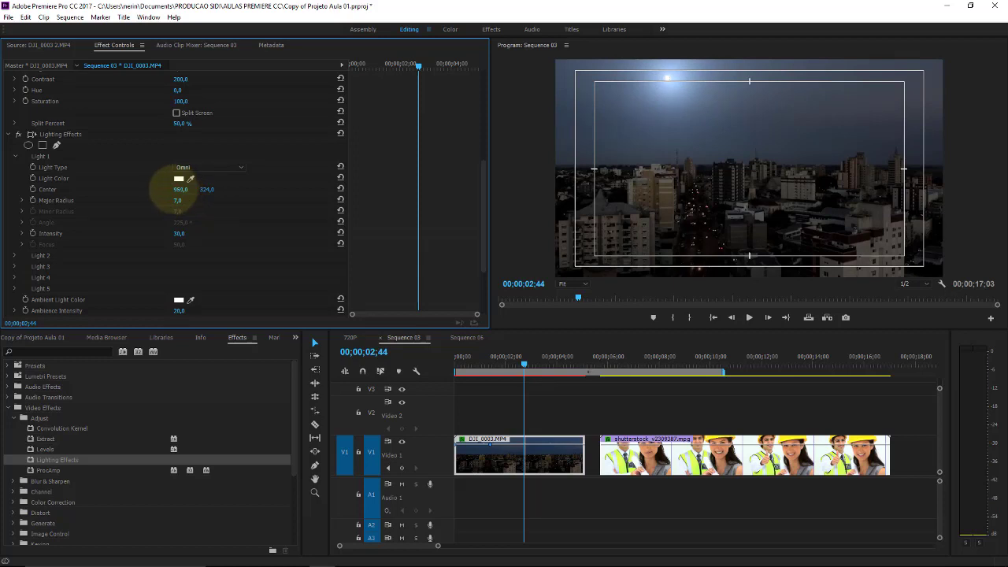
- Switch Light 1 to Directional and bring its projected radius to 50
click(208, 171)
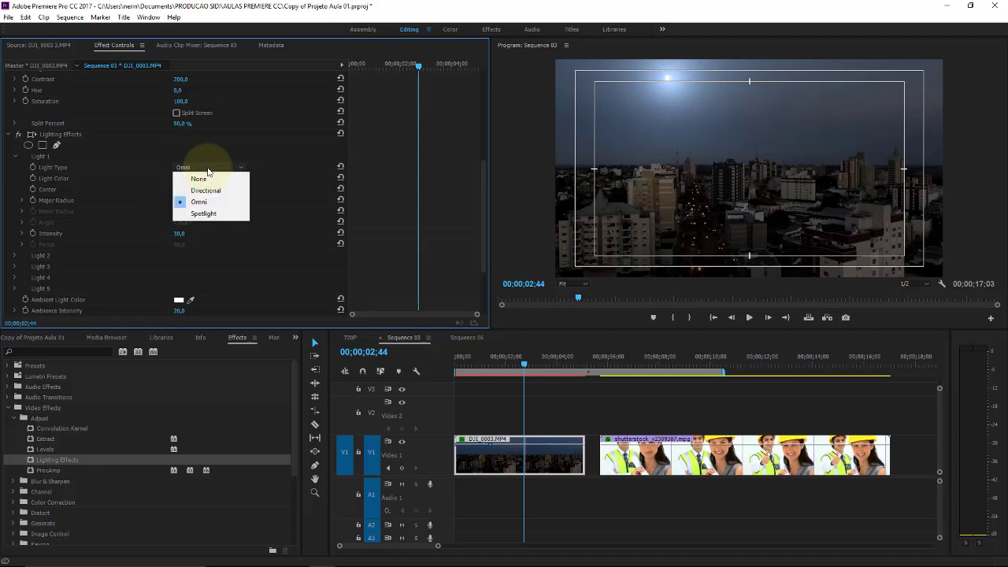
click(215, 194)
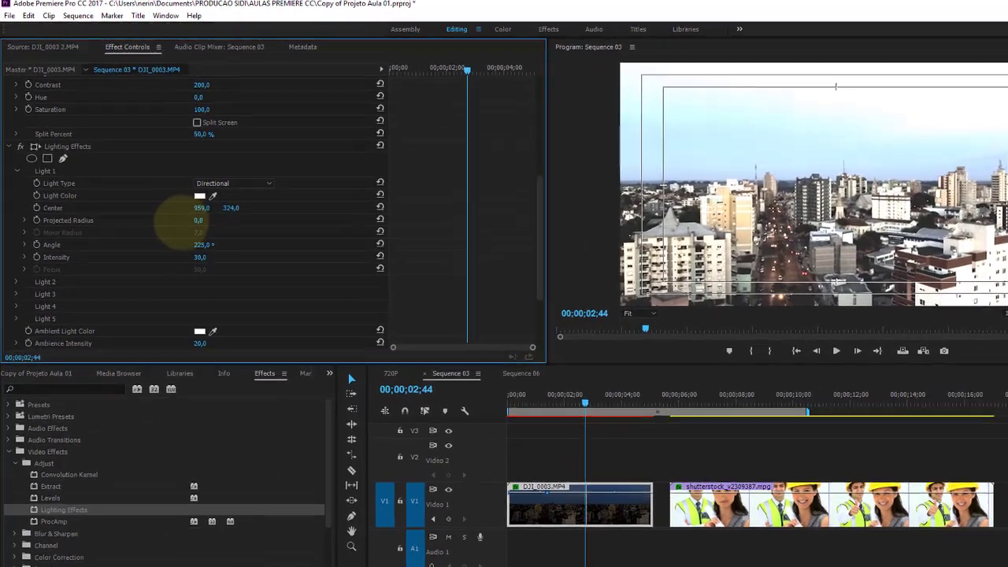
drag(181, 204, 210, 205)
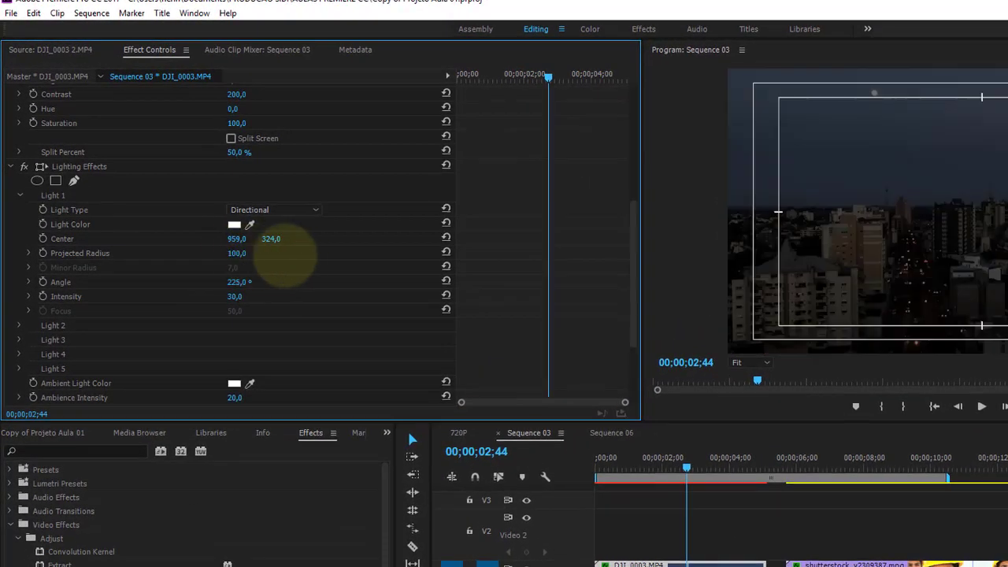
drag(275, 260, 268, 268)
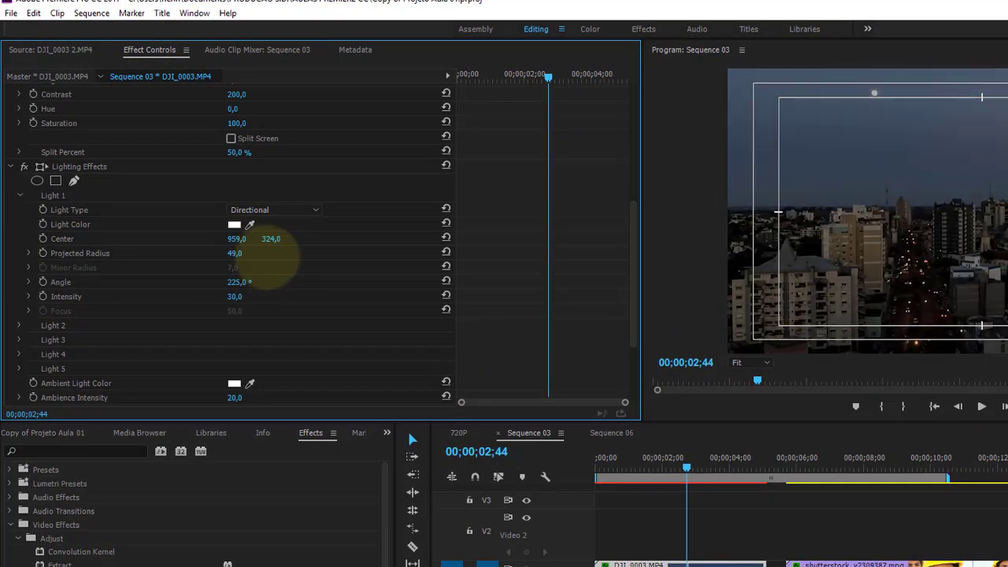
- Make Light 1 a Spotlight, move it lower, and reset Minor/Major Radius to 20 and 30
click(252, 209)
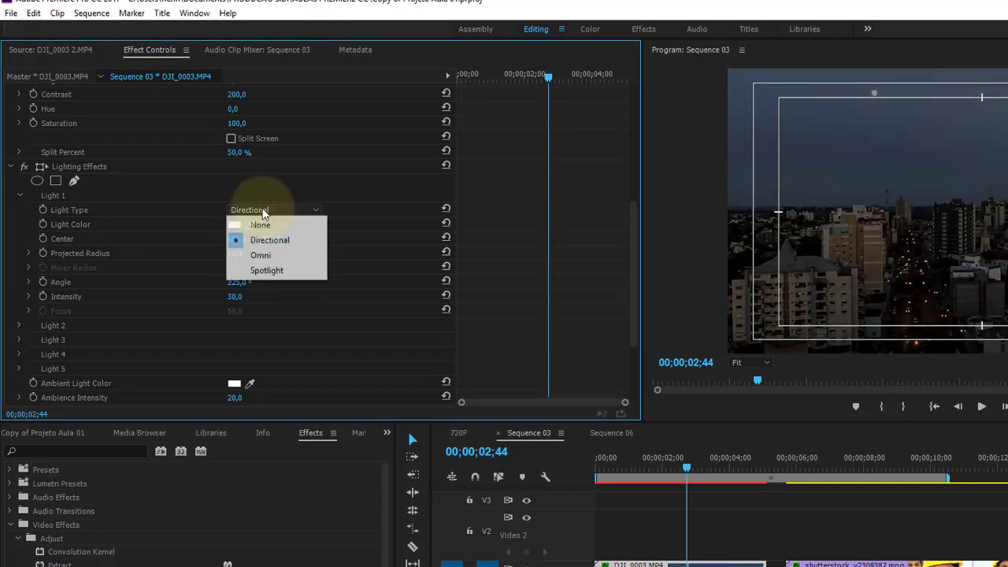
click(277, 277)
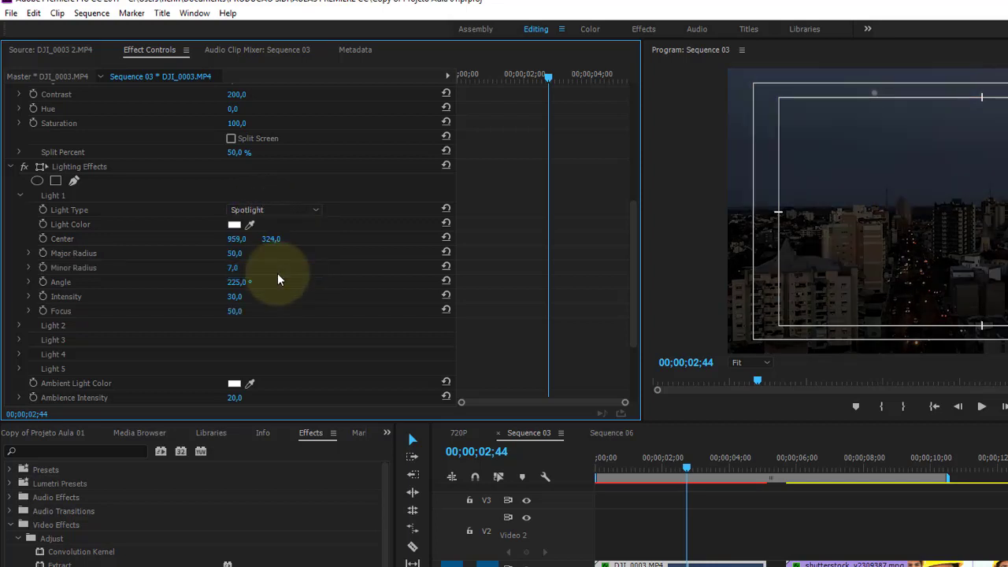
mouse_move(270, 238)
mouse_down()
mouse_move(488, 235)
mouse_move(12, 236)
mouse_move(231, 250)
mouse_move(382, 240)
mouse_up()
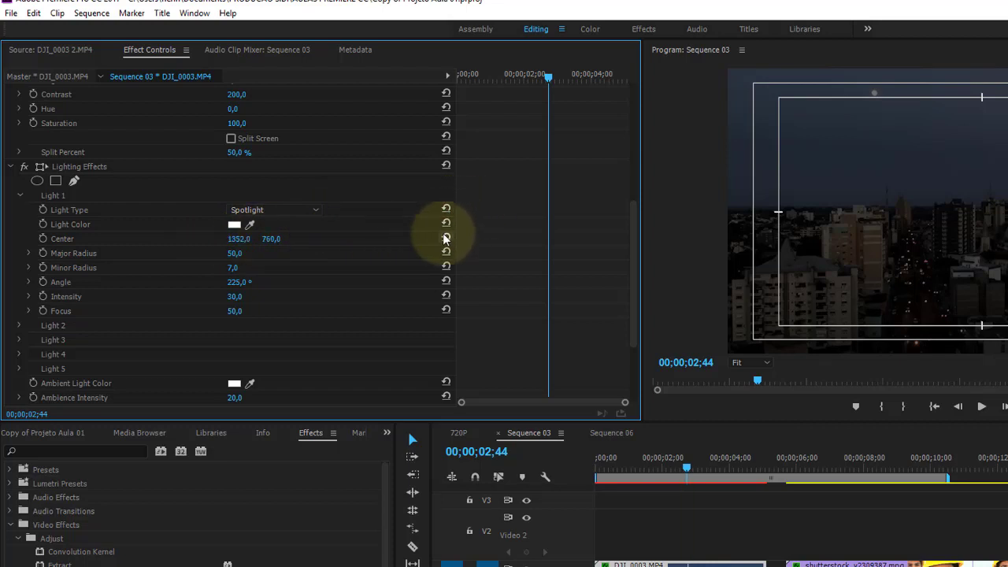
click(446, 269)
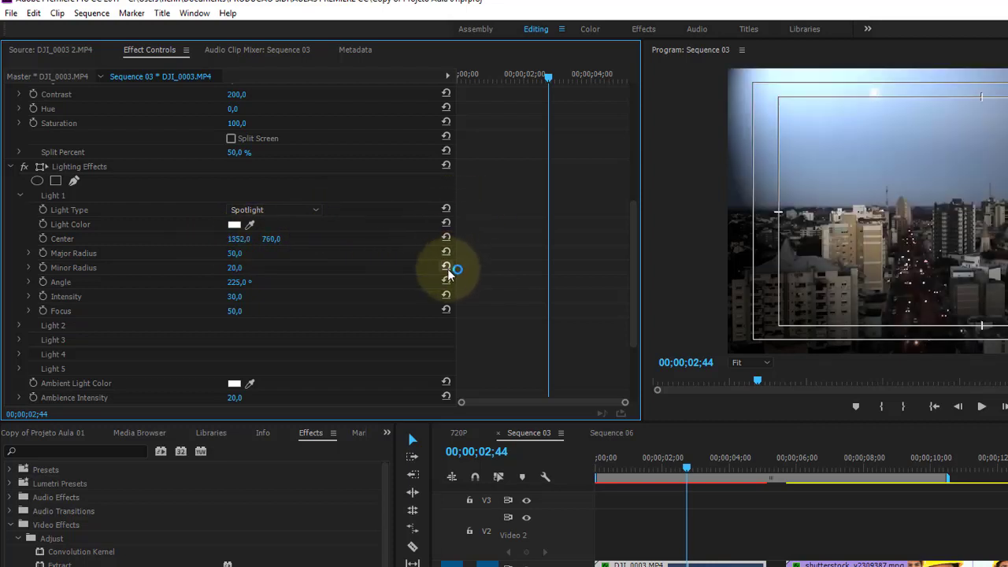
click(446, 252)
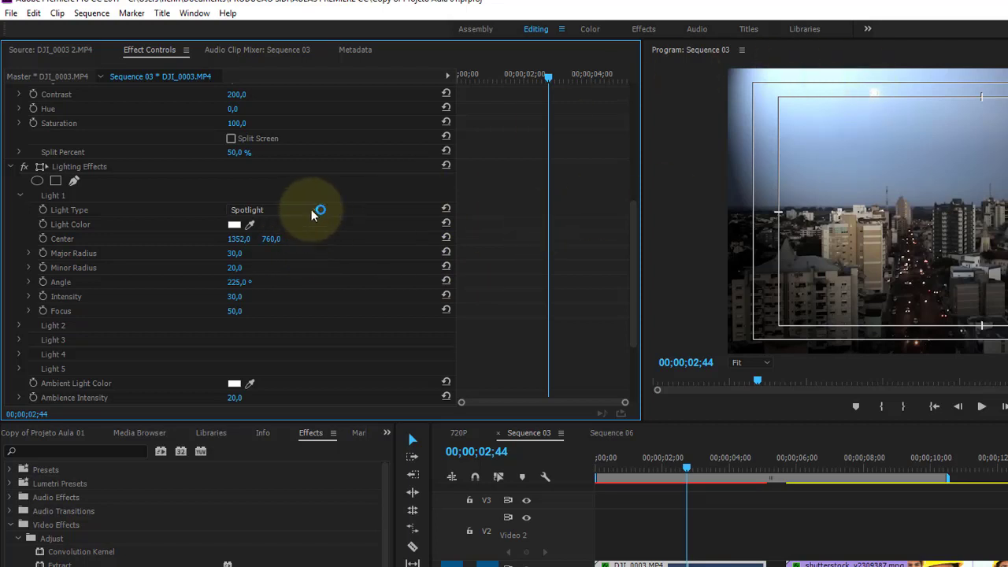
mouse_move(271, 238)
mouse_down()
mouse_move(319, 238)
mouse_move(415, 211)
mouse_up()
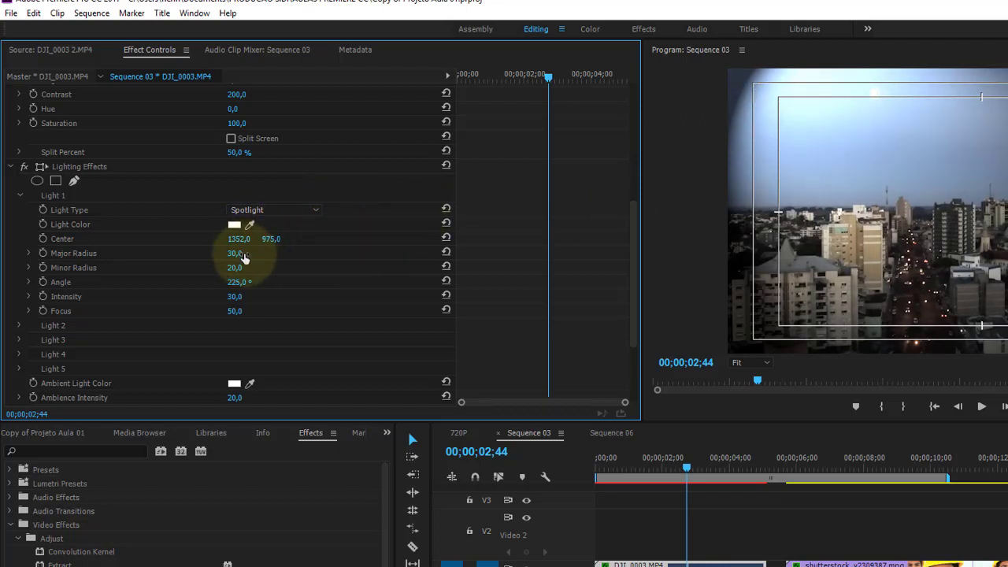
- Scrub the spotlight's Major and Minor Radius down to 8
mouse_move(235, 253)
mouse_down()
mouse_move(196, 272)
mouse_move(166, 262)
mouse_up()
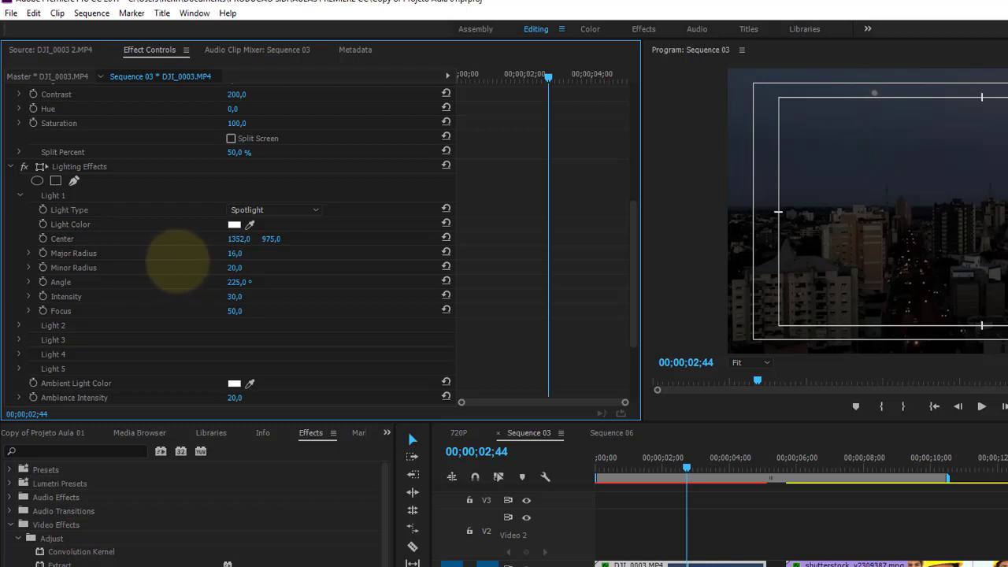
mouse_move(196, 260)
mouse_down()
mouse_move(272, 232)
mouse_move(240, 229)
mouse_move(270, 232)
mouse_up()
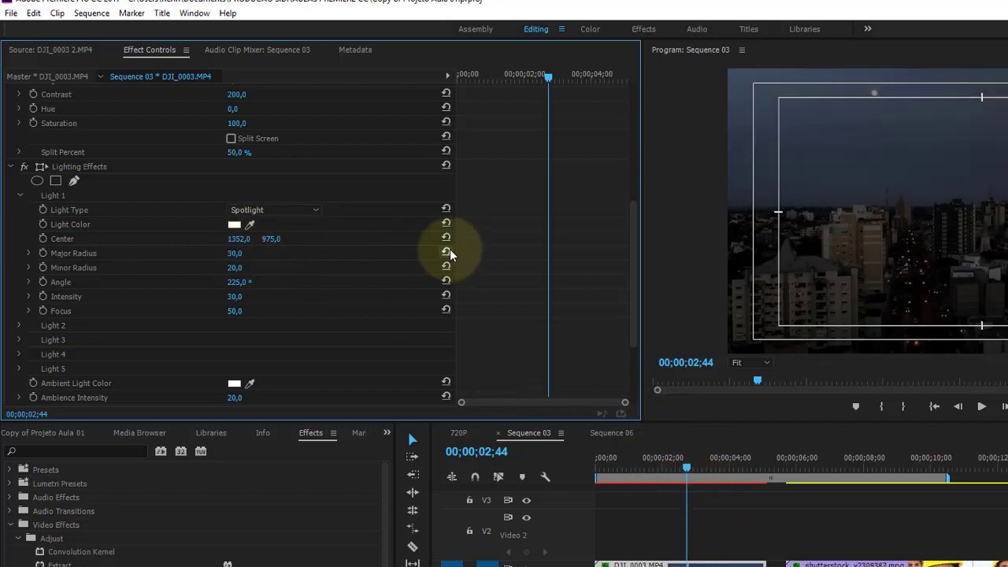
drag(218, 253, 214, 264)
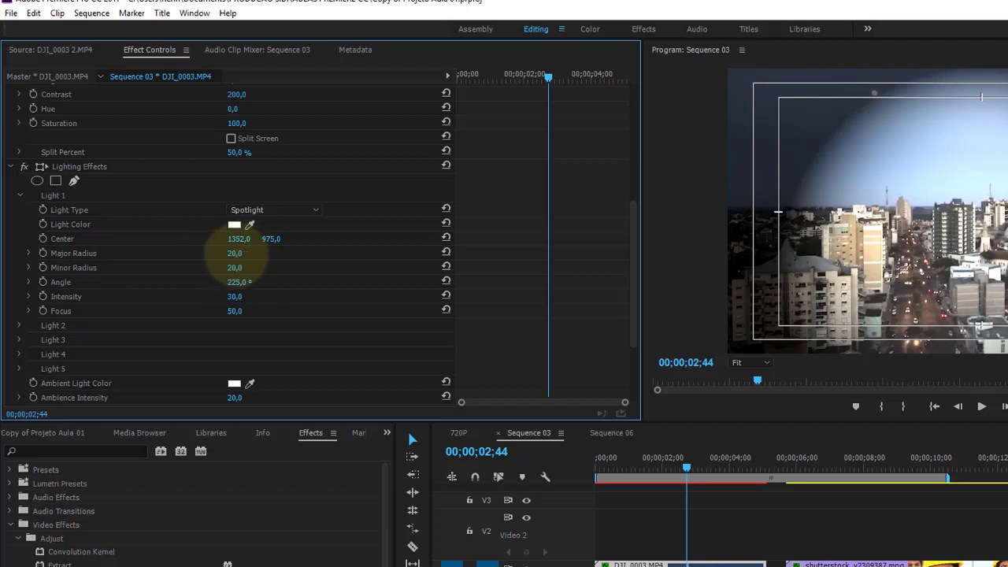
drag(236, 259, 213, 260)
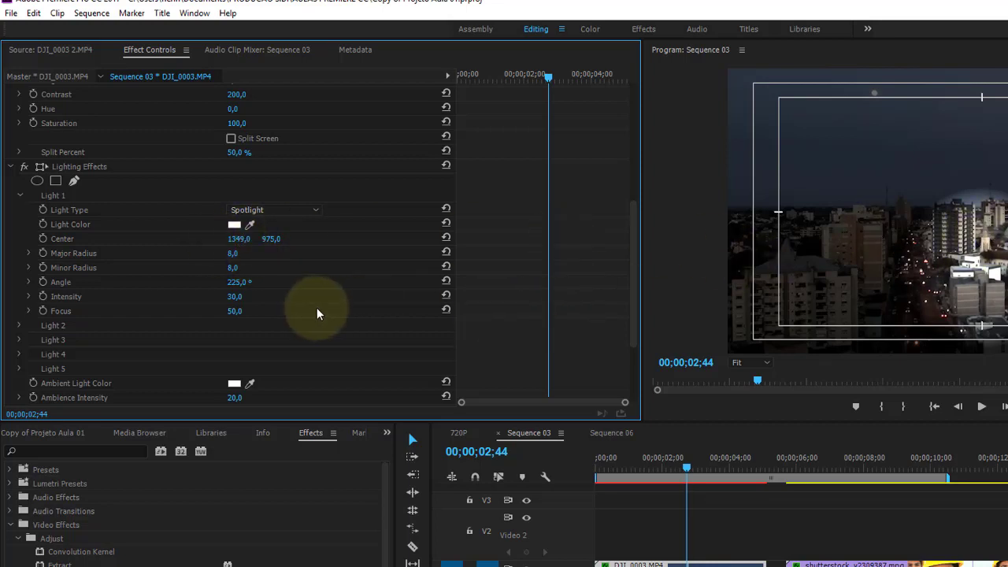
- Reset the spotlight's center and radii, then scrub Major and Minor Radius to 13
click(446, 238)
click(446, 253)
click(445, 223)
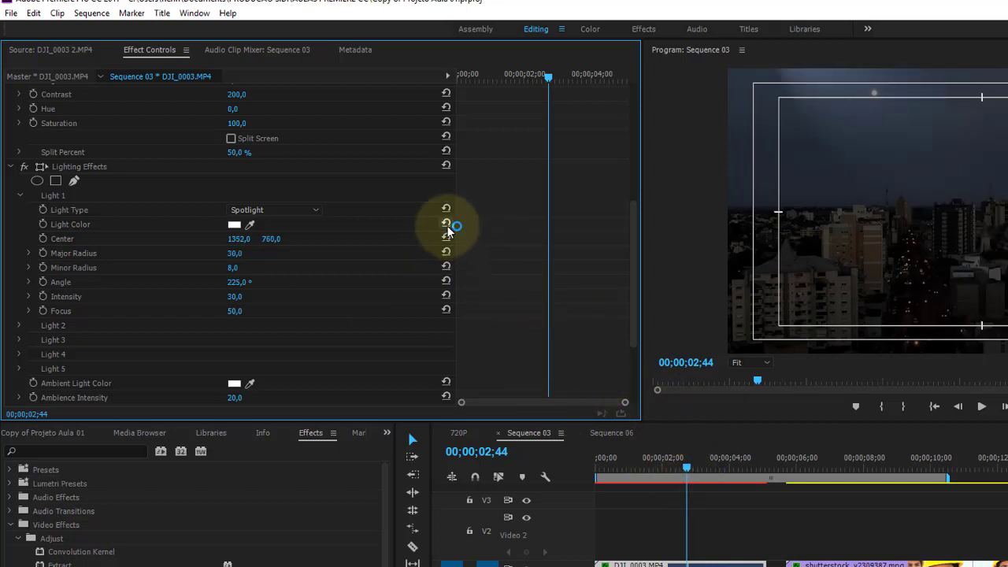
click(446, 267)
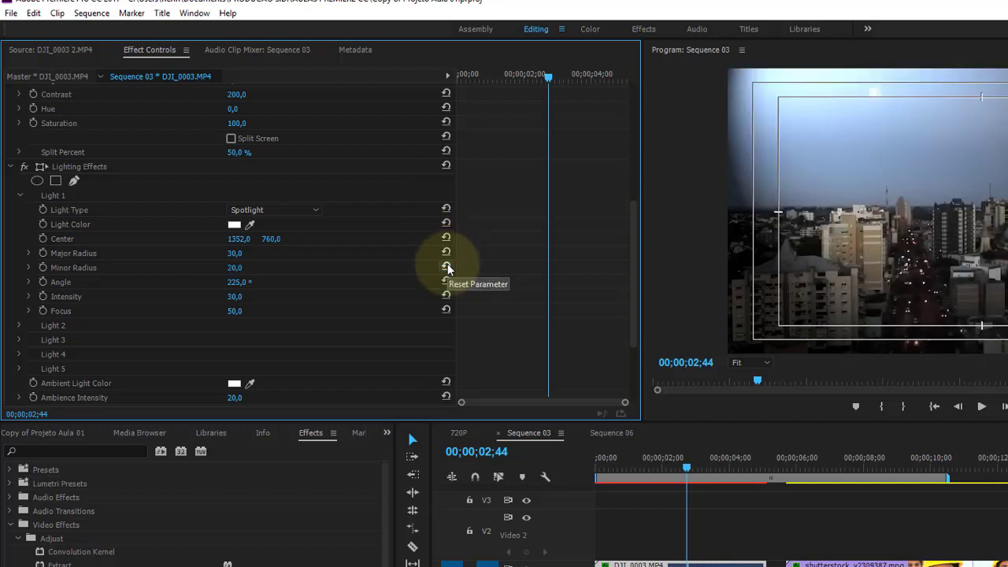
click(447, 283)
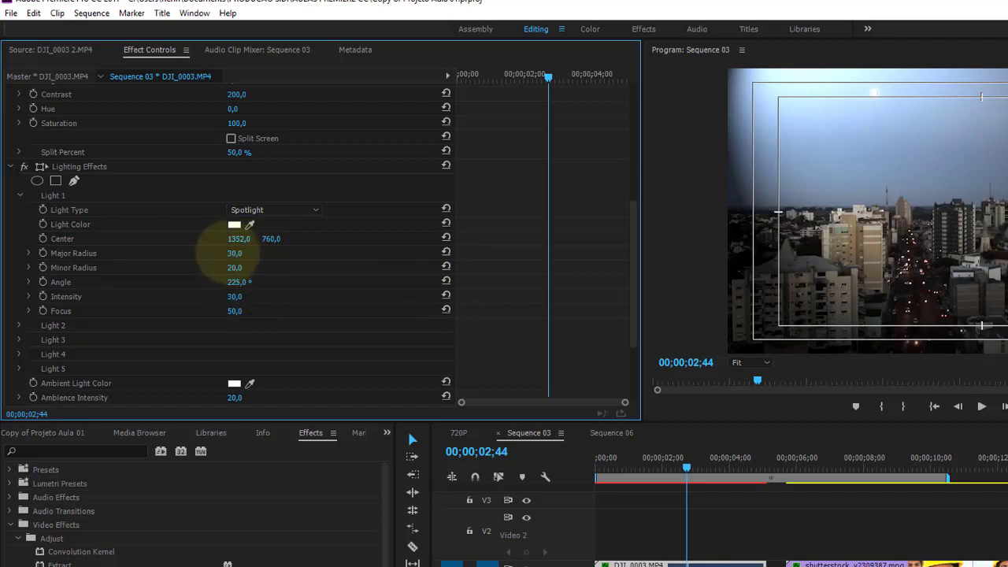
drag(207, 251, 178, 279)
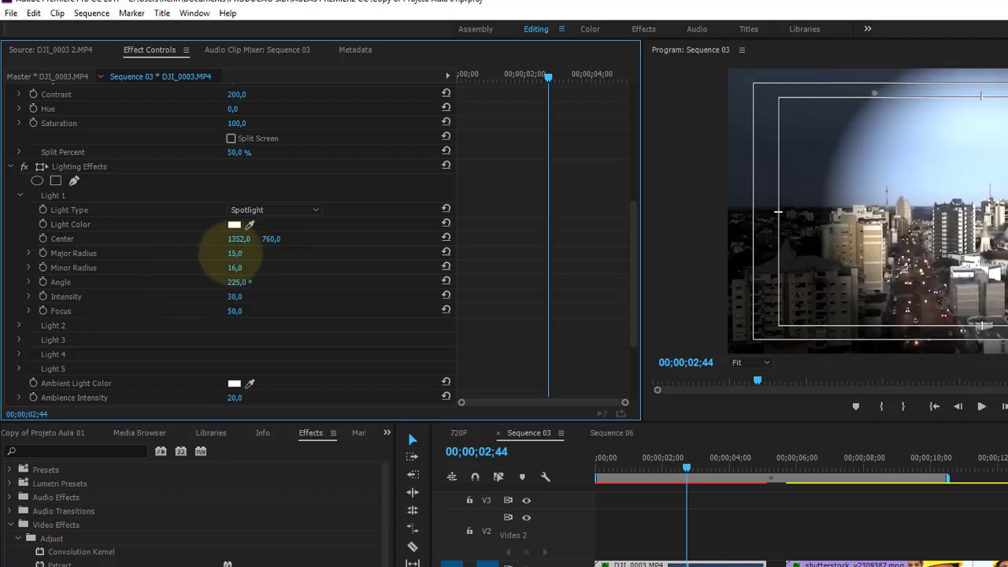
mouse_move(228, 252)
mouse_down()
mouse_move(260, 268)
mouse_move(241, 267)
mouse_up()
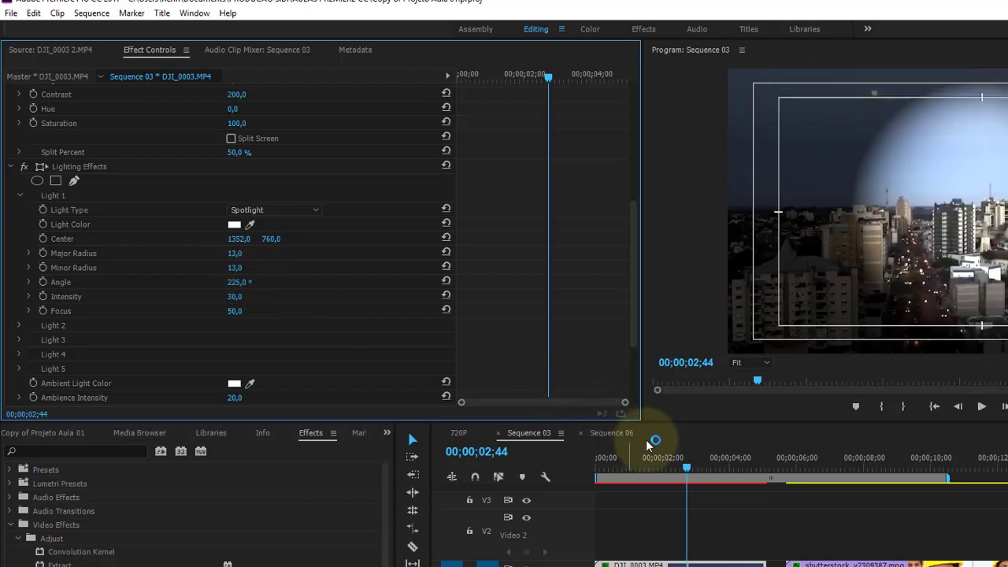
- Delete Sequence 03's clips and place Autumn-Jungle-Scene-Image-for-PC.jpg from the Fotos bin at the start of V1
drag(714, 549, 762, 528)
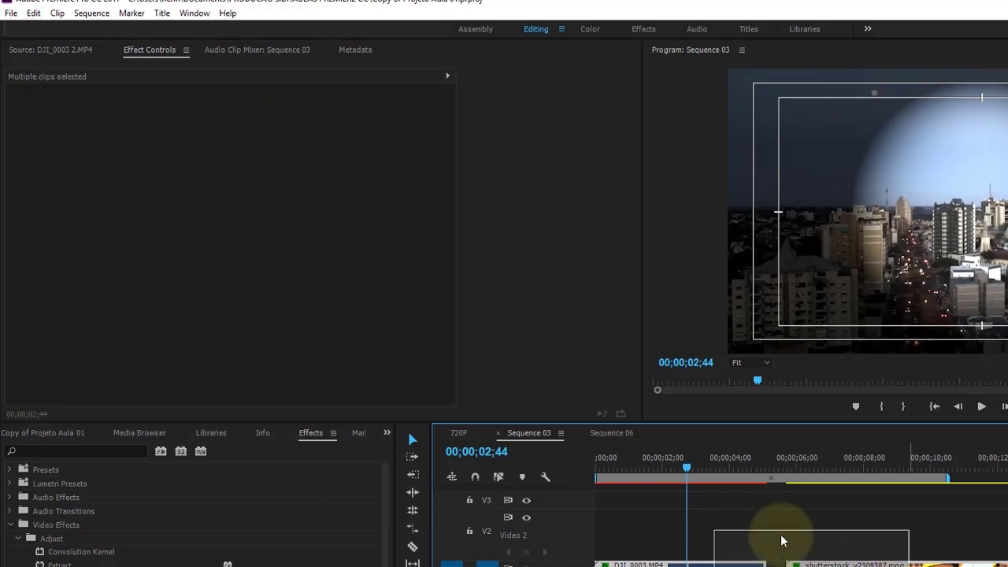
key(Delete)
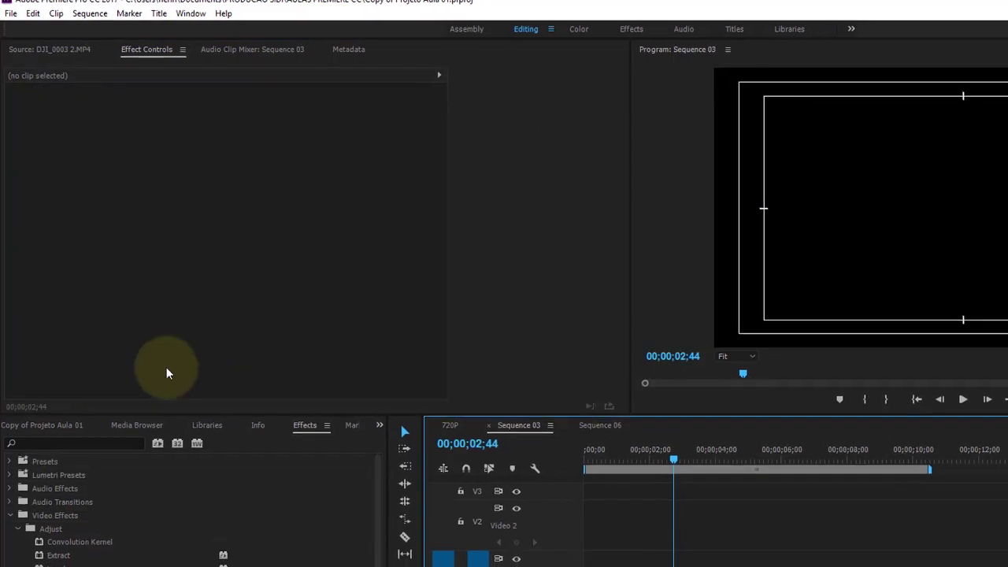
click(47, 337)
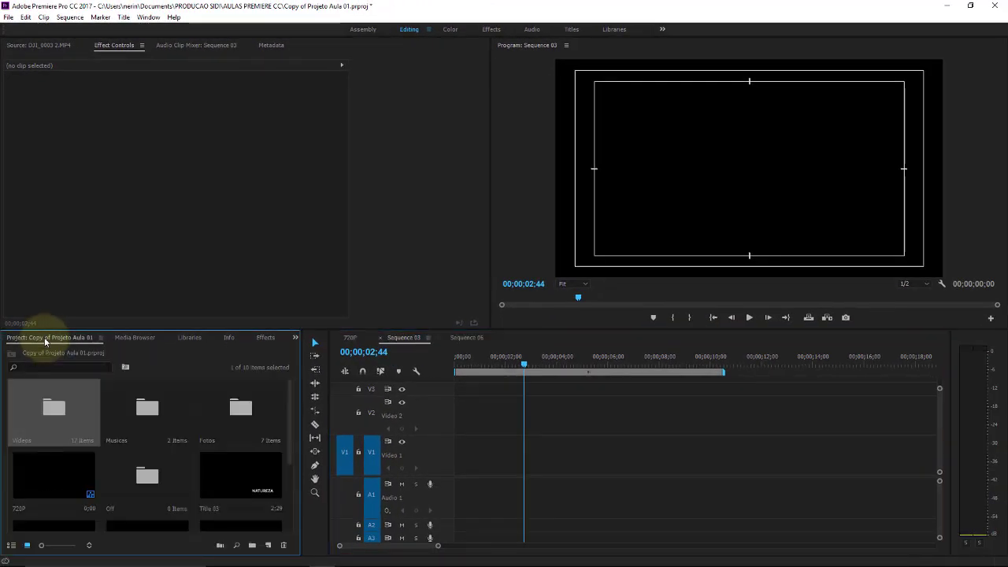
double_click(231, 407)
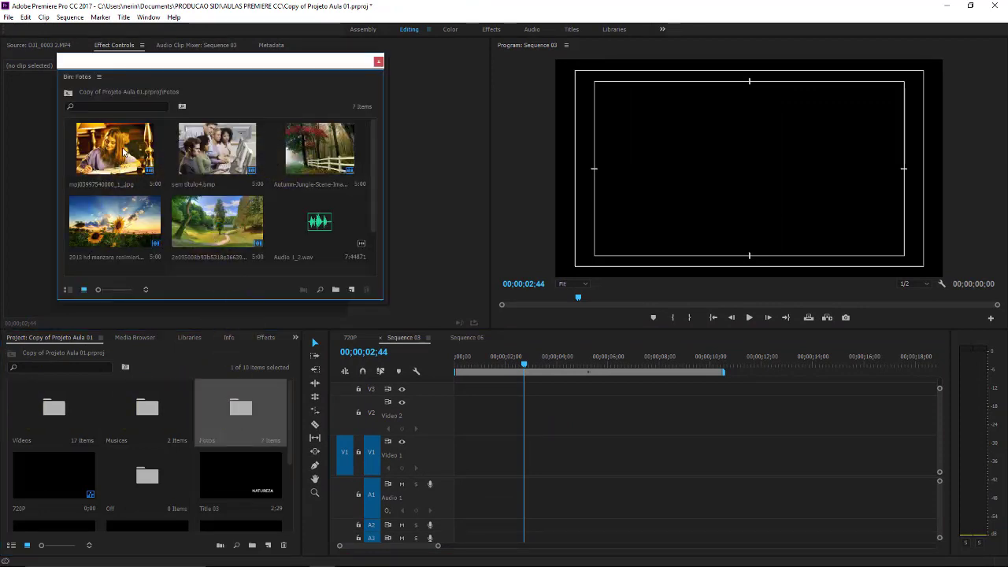
drag(315, 150, 461, 459)
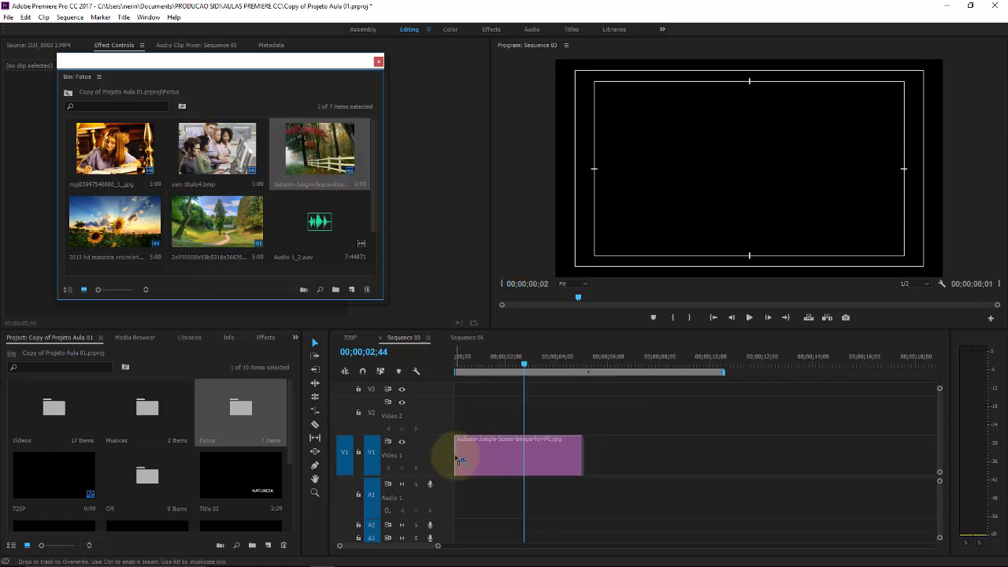
click(378, 61)
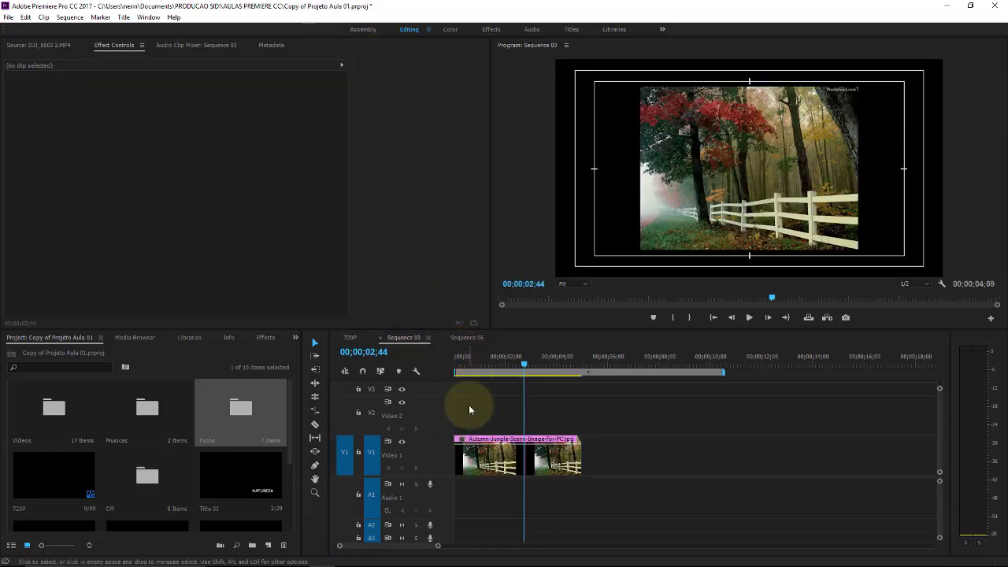
click(470, 455)
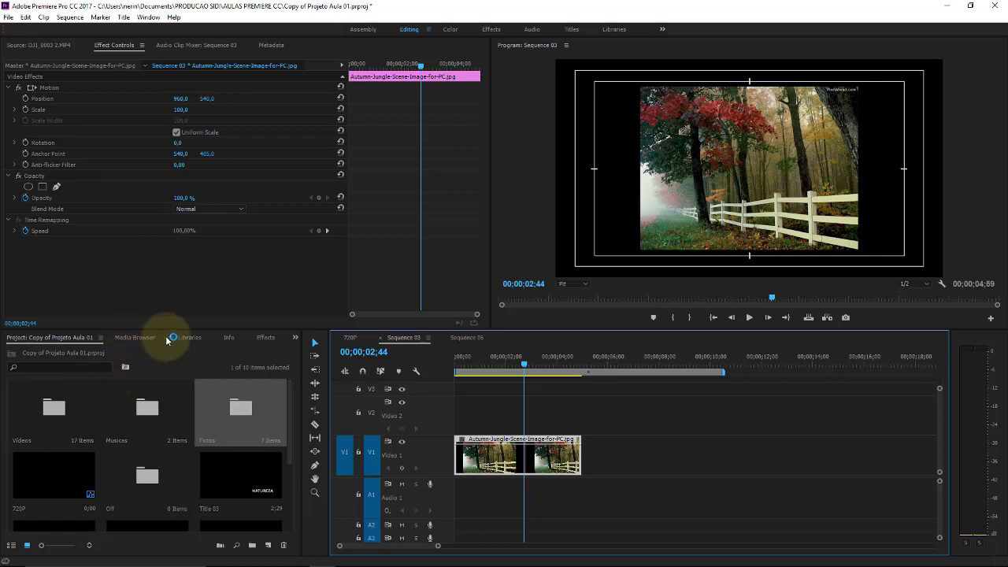
- Apply Lighting Effects from Video Effects > Adjust to the autumn photo clip
click(266, 337)
double_click(70, 408)
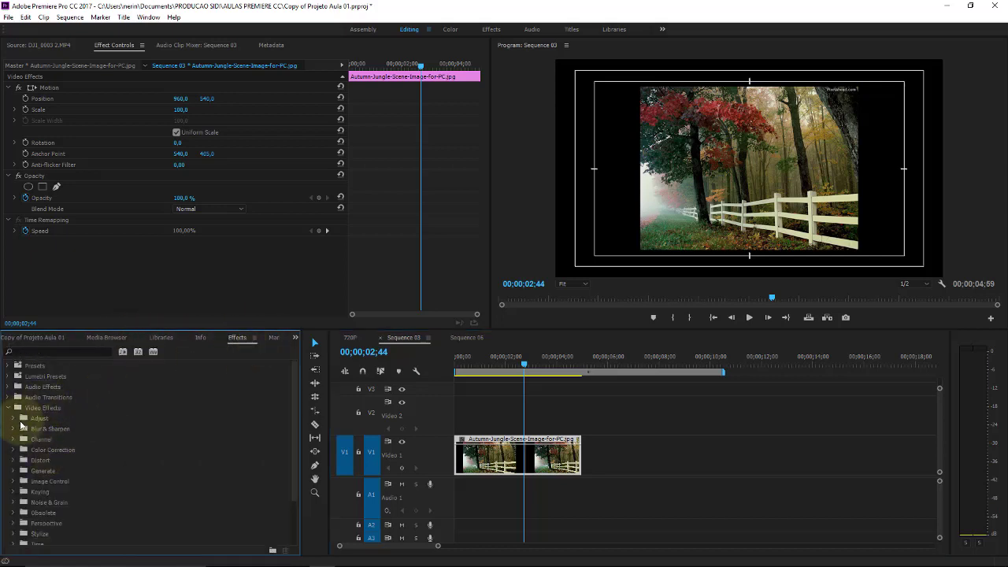
click(12, 419)
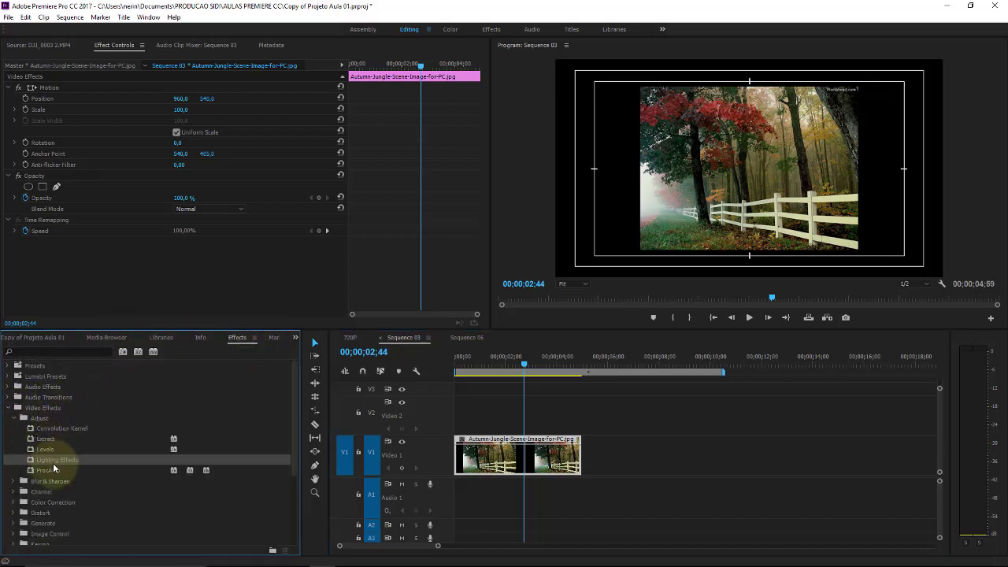
drag(55, 460, 504, 457)
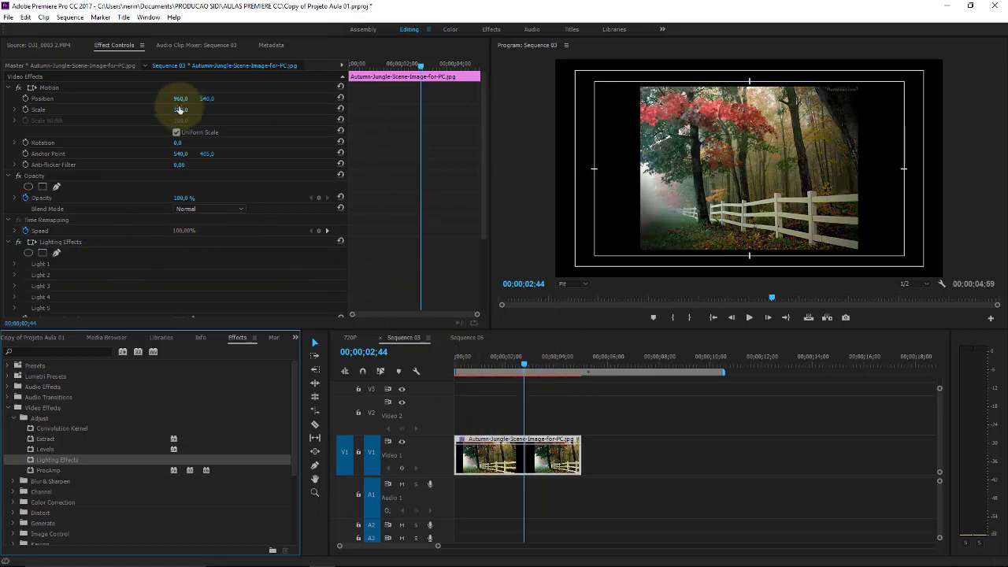
- Scale the photo to 178 and expand Light 1's settings
drag(180, 111, 226, 109)
click(454, 407)
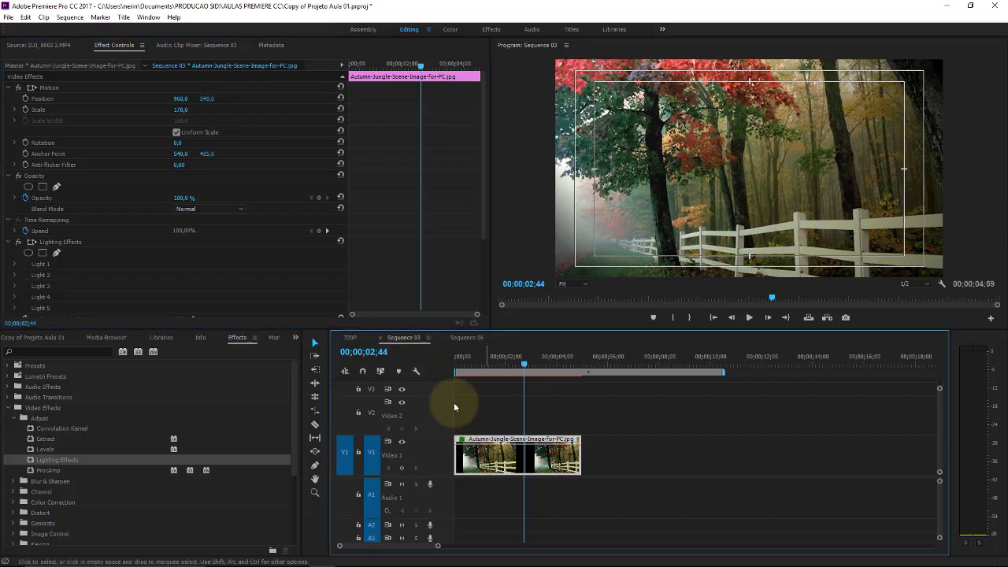
click(14, 266)
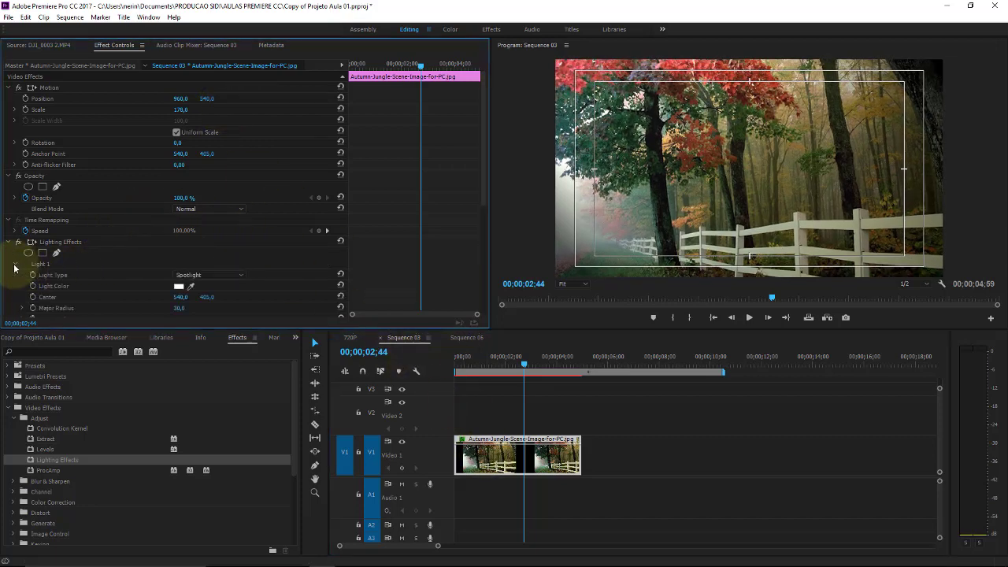
scroll(488, 215, down, 3)
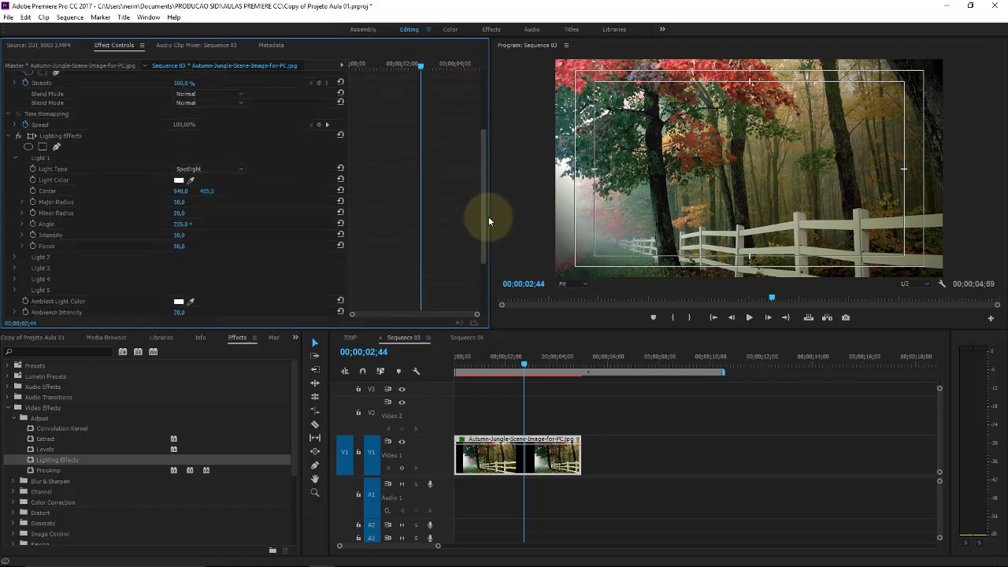
scroll(486, 203, down, 2)
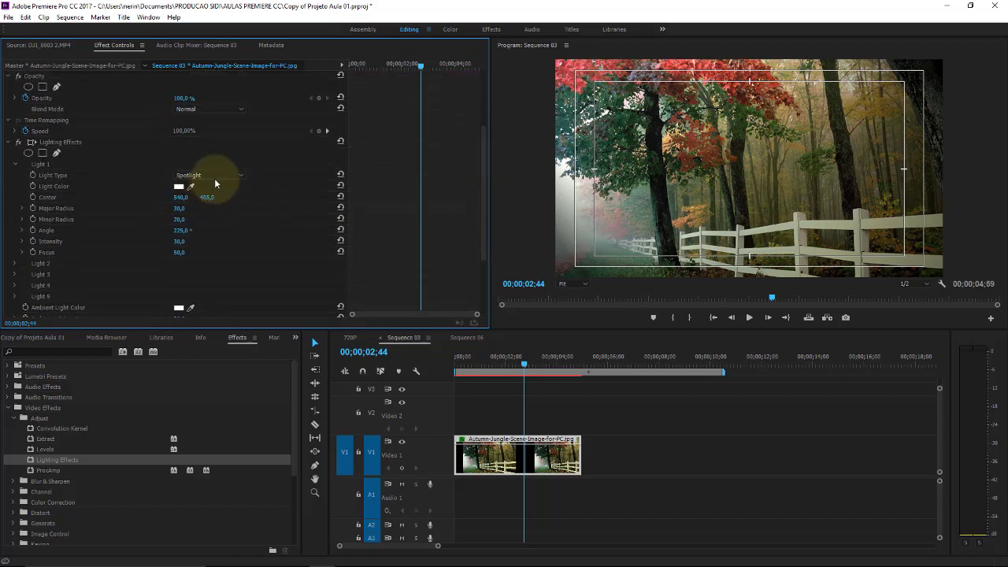
- Set Light 1's Light Color to a deep blue
click(177, 189)
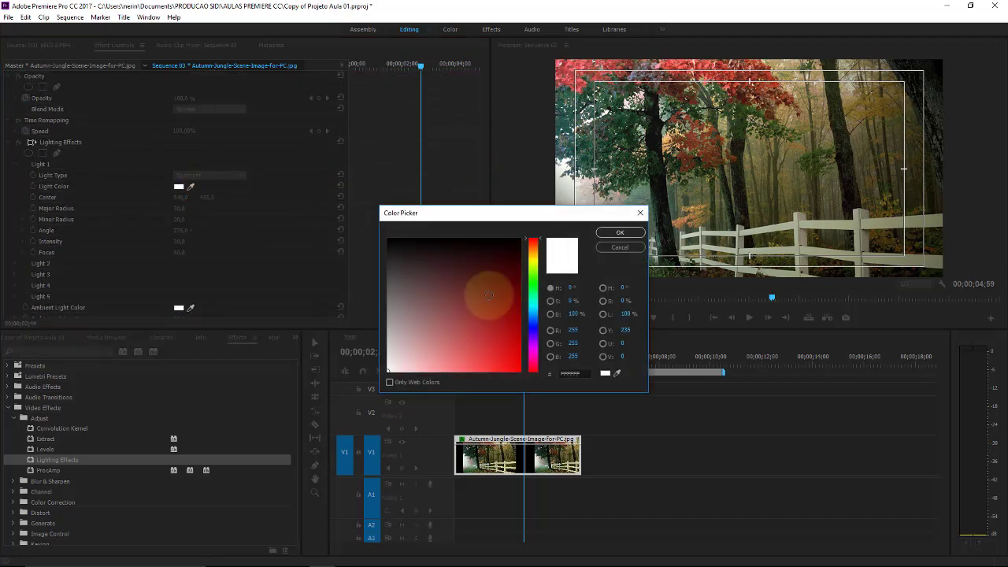
click(519, 332)
drag(532, 318, 529, 323)
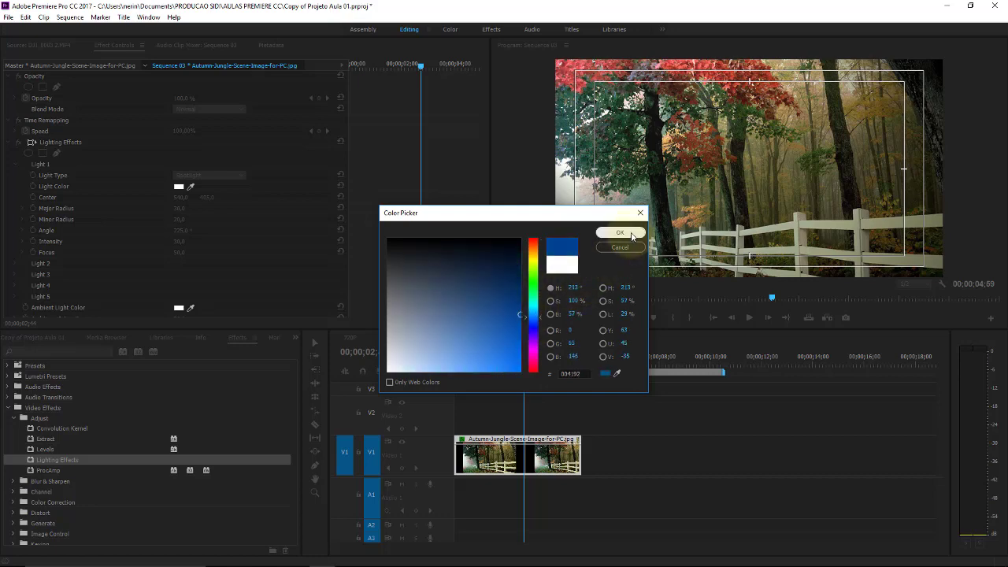
click(620, 233)
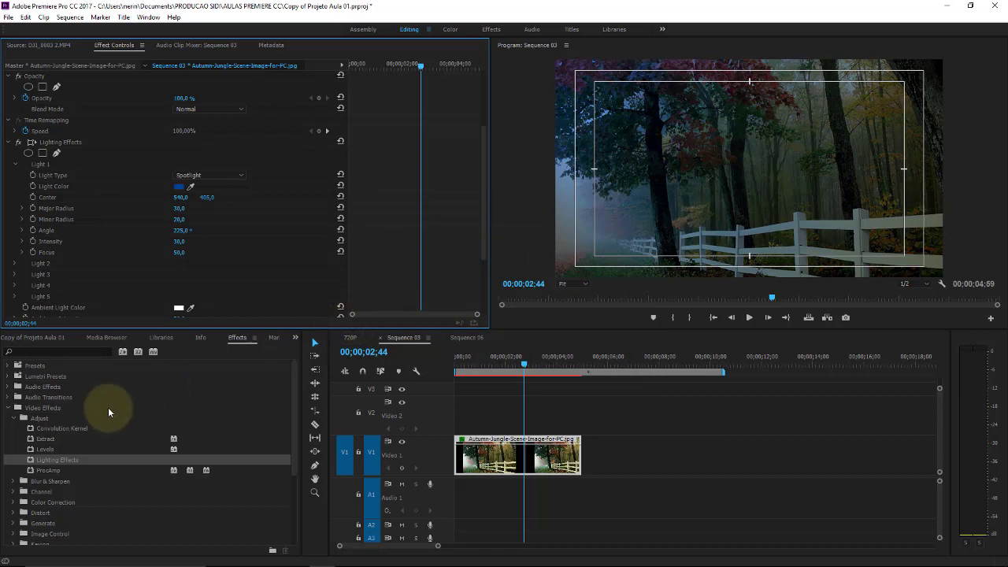
click(14, 263)
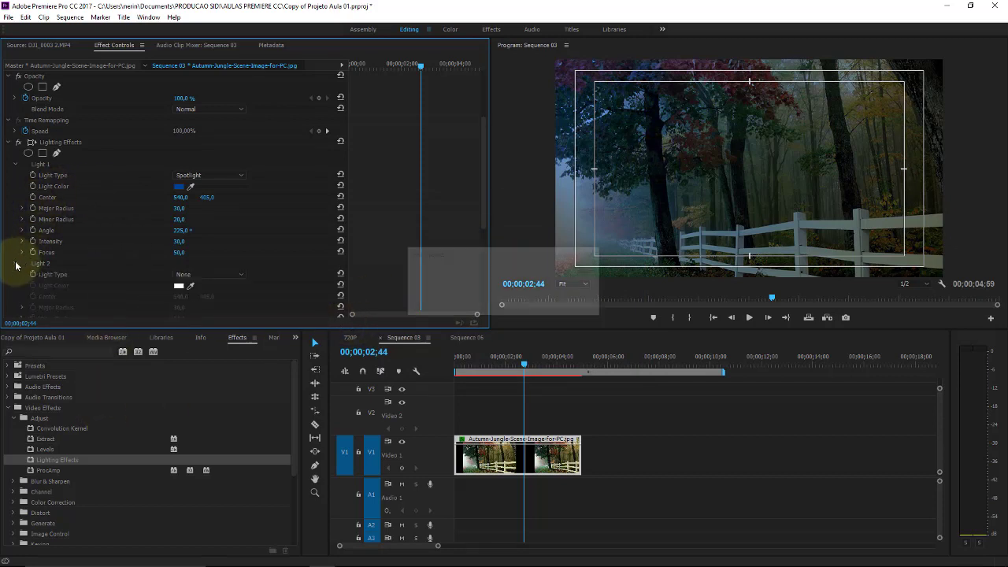
- Make Light 2 a Spotlight with a bright yellow Light Color
click(211, 274)
click(204, 321)
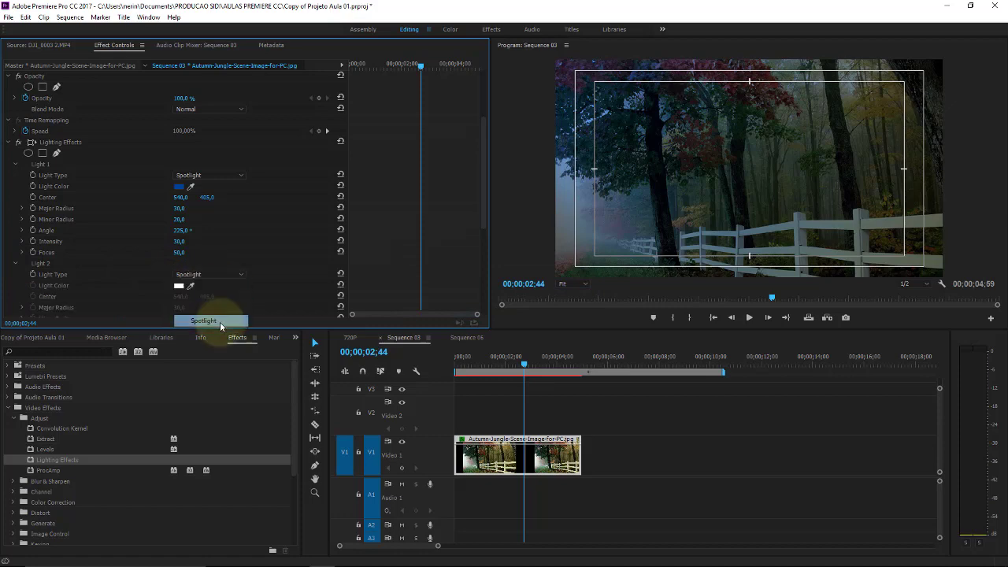
click(181, 285)
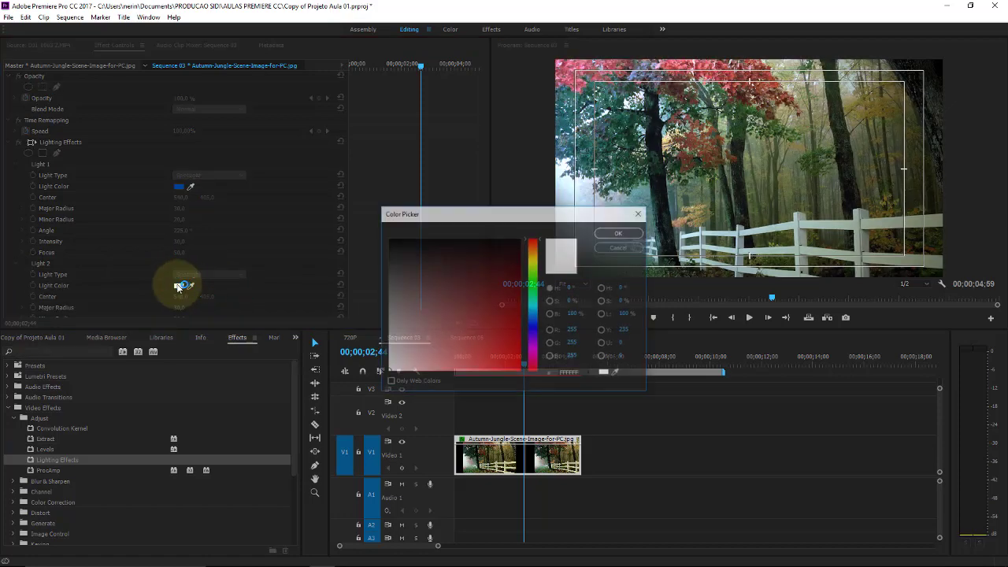
click(534, 266)
click(518, 370)
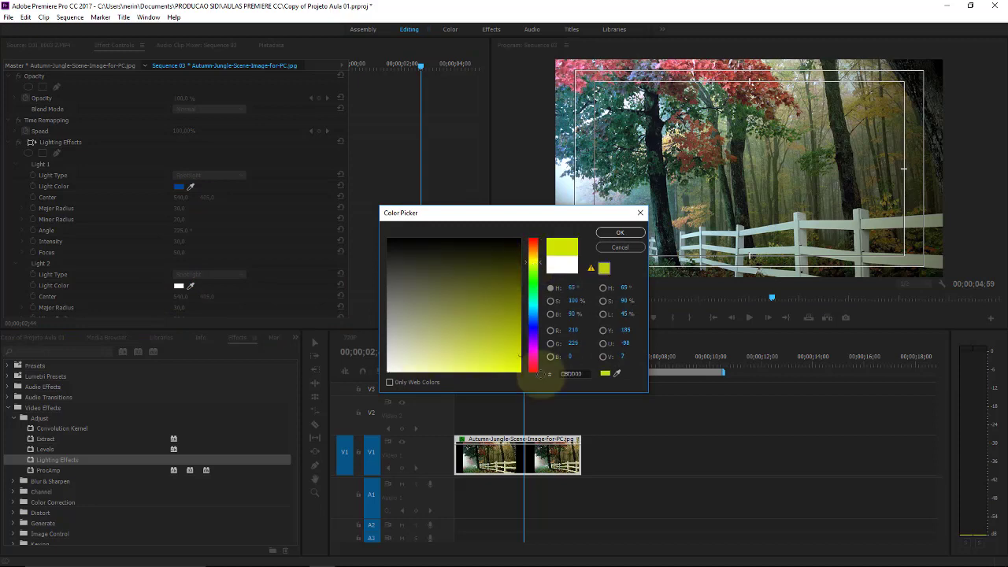
click(620, 233)
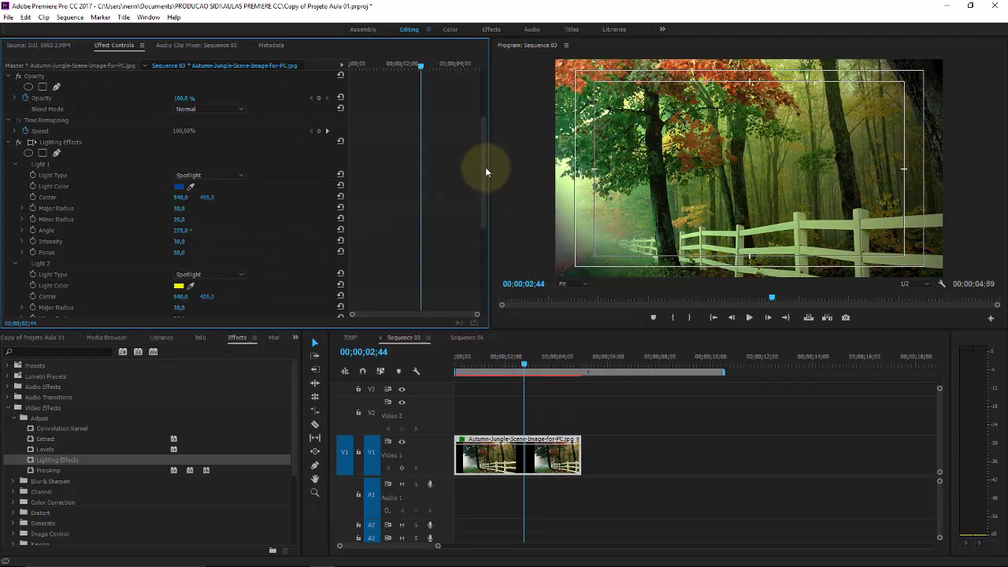
- Rotate Light 2's Angle so the yellow beam washes over the fence
drag(484, 166, 483, 207)
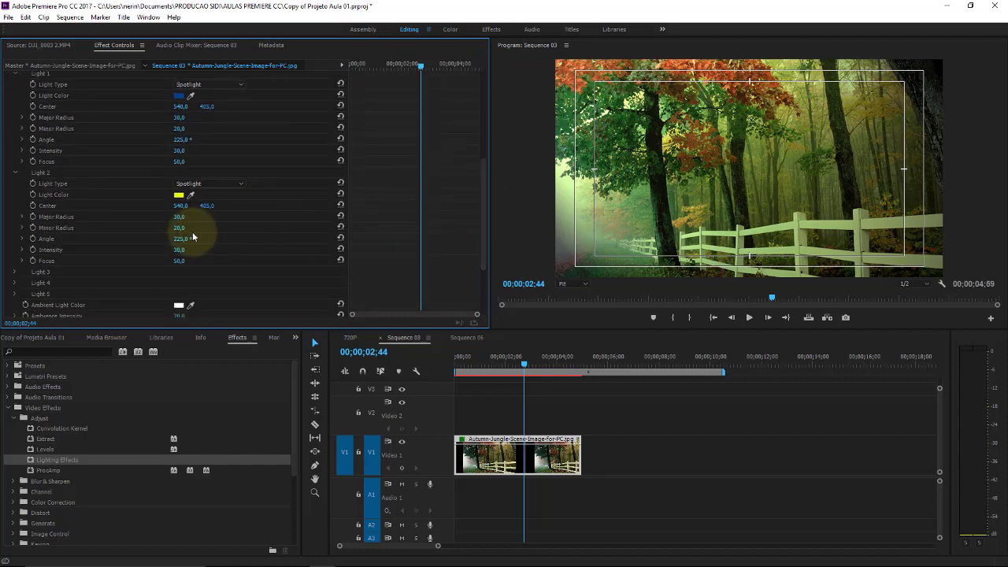
mouse_move(181, 242)
mouse_down()
mouse_move(288, 233)
mouse_move(237, 235)
mouse_move(262, 231)
mouse_up()
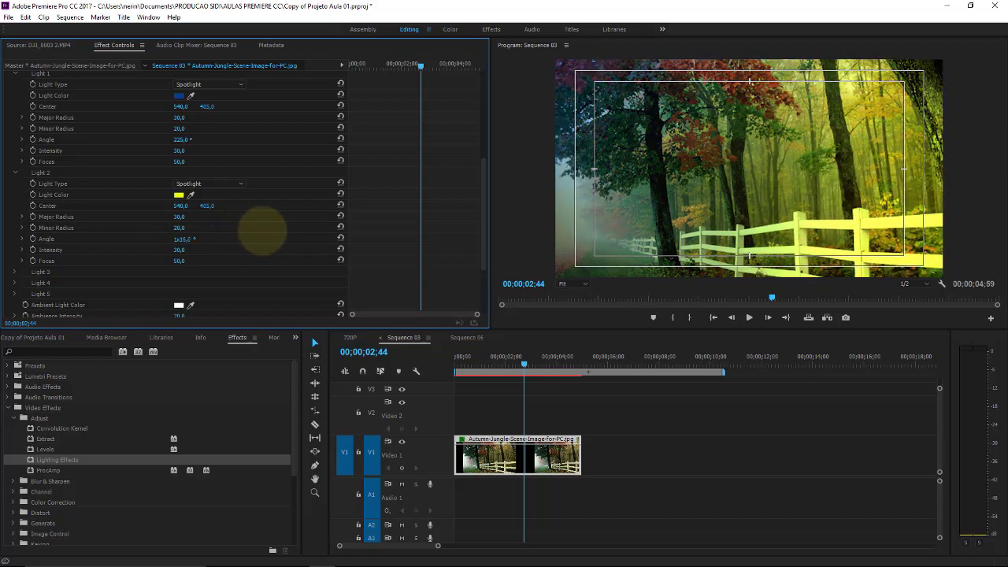
drag(481, 181, 489, 215)
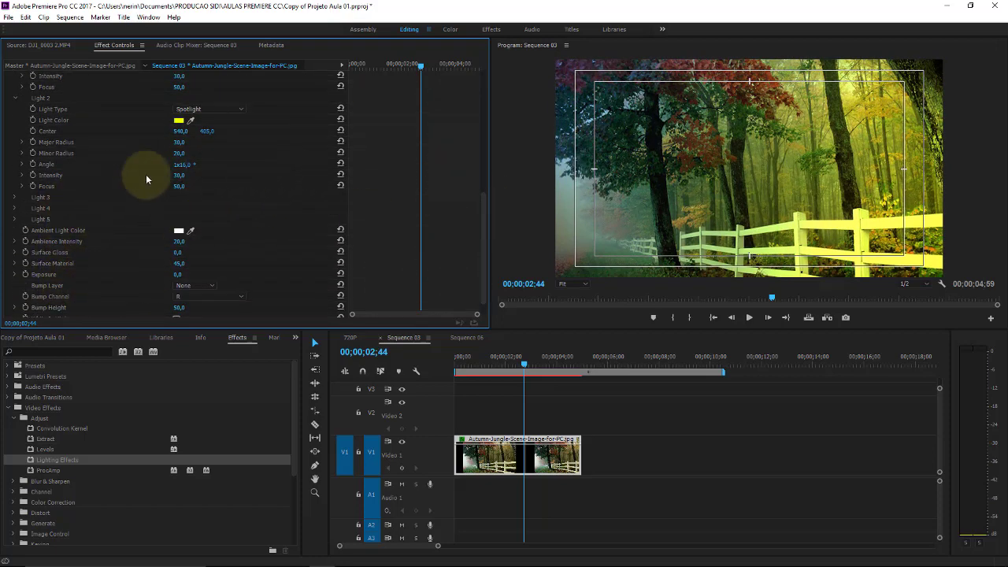
click(15, 197)
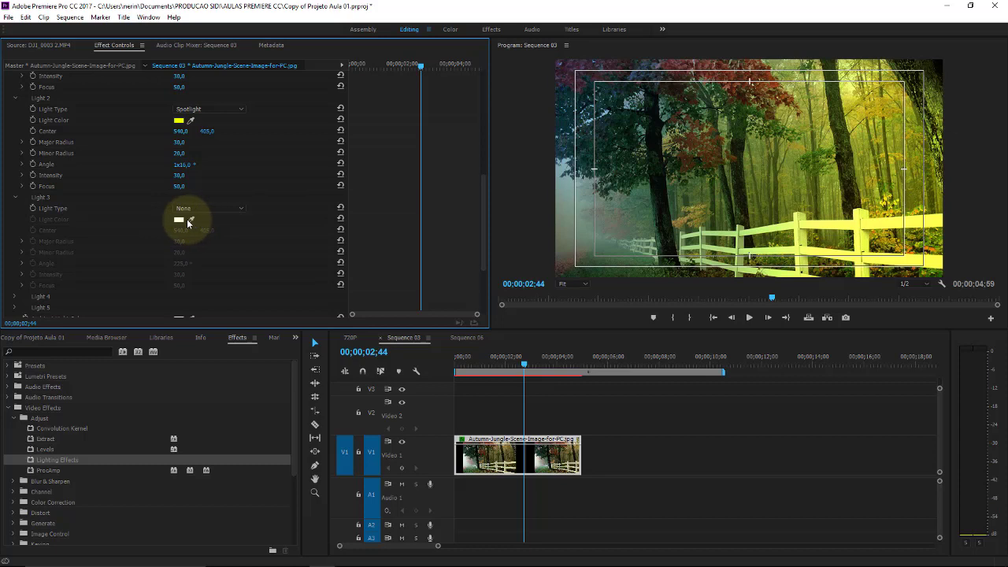
- Move the playhead to 00;00;02;13 and make Light 3 a pure red Spotlight
drag(499, 362, 513, 368)
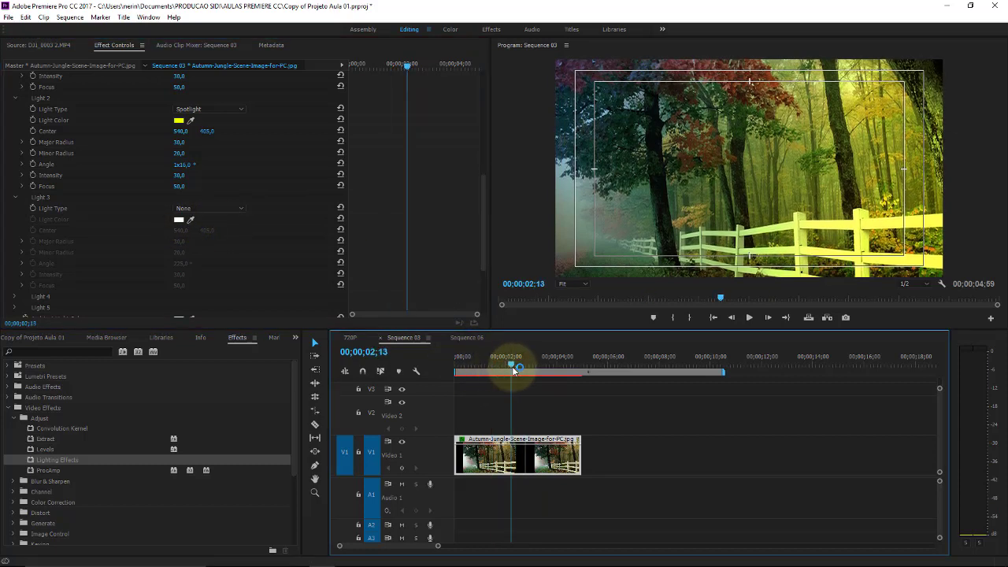
click(209, 207)
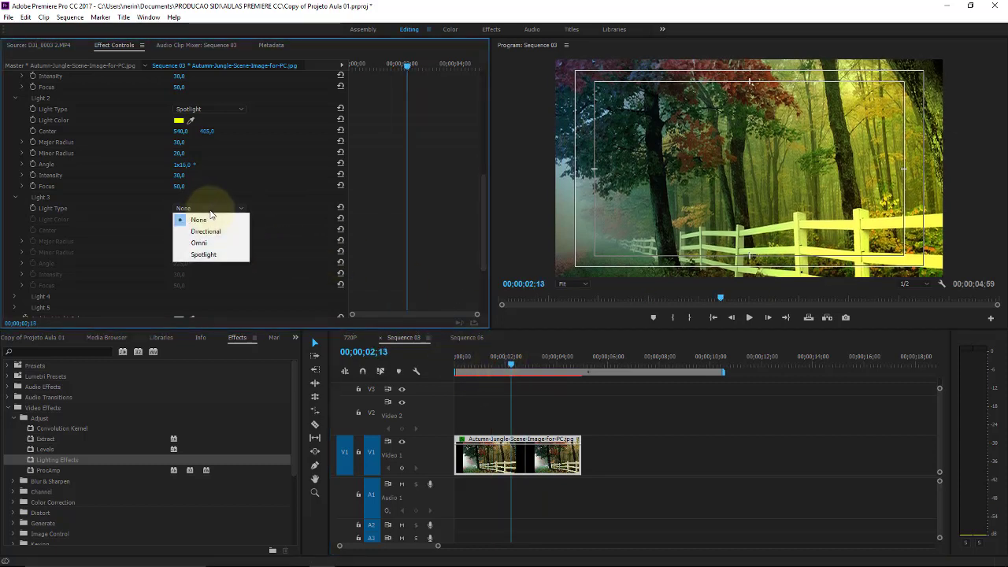
click(203, 254)
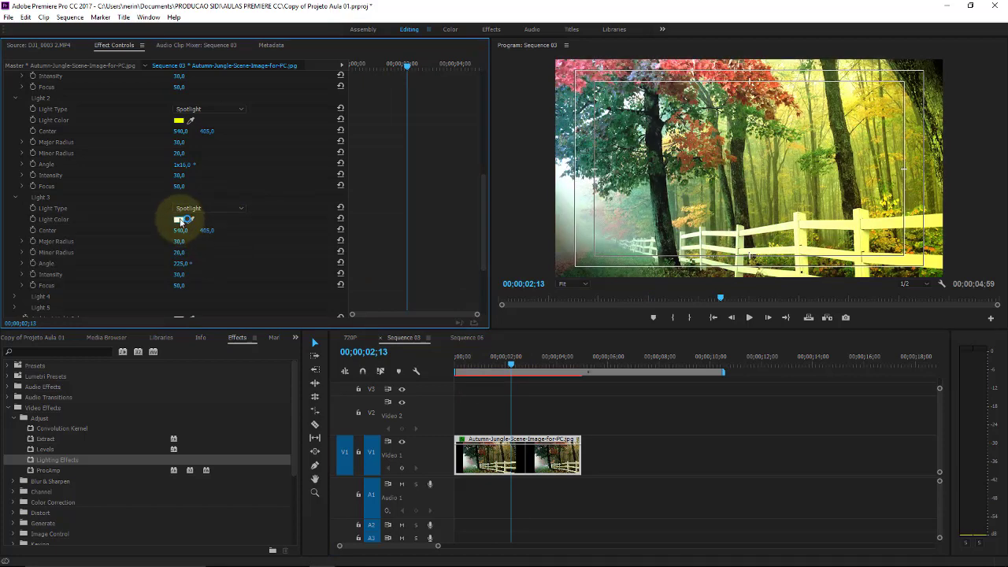
click(181, 219)
drag(452, 292, 520, 370)
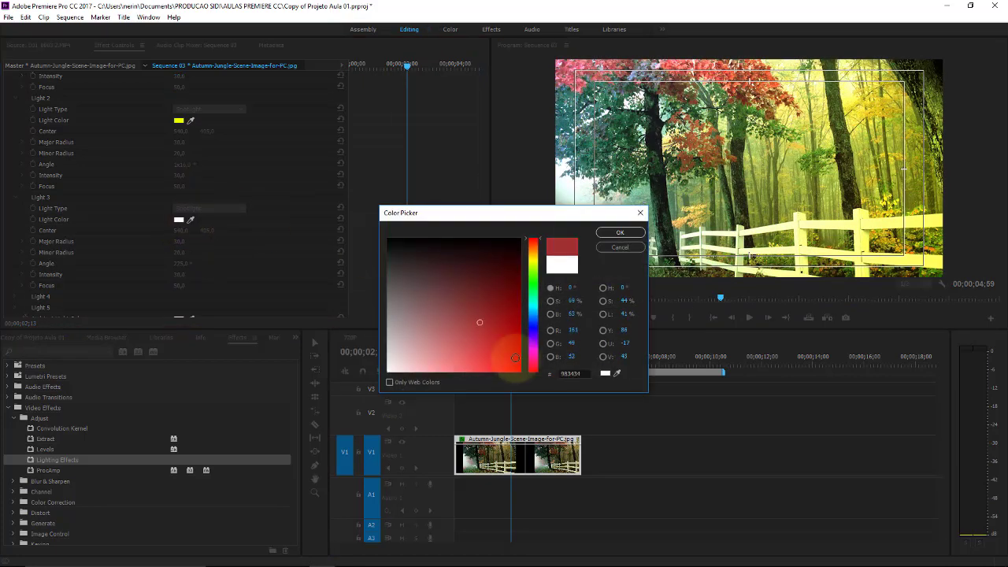
click(620, 234)
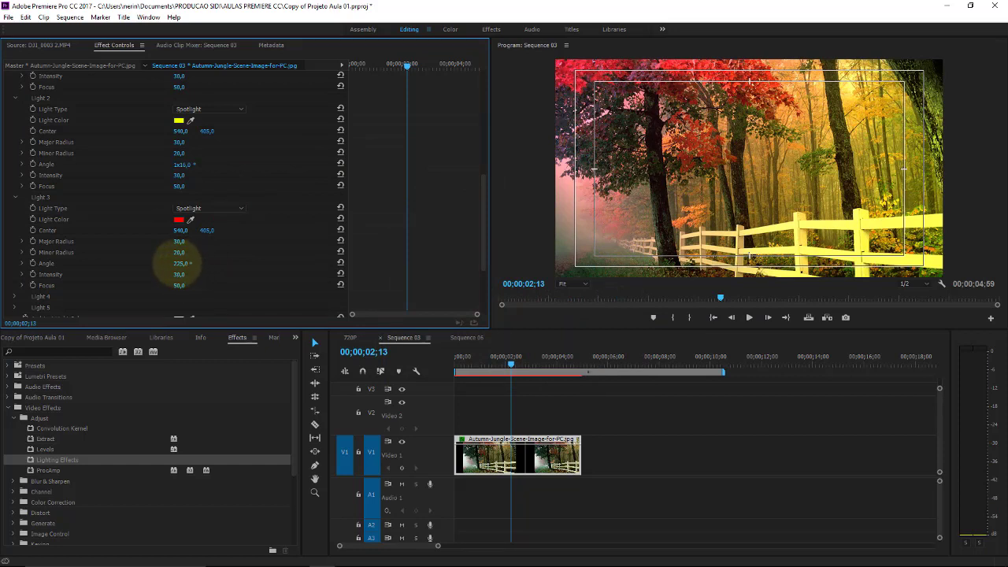
- Rotate Light 3 to 296° and move the playhead back toward the start
mouse_move(180, 263)
mouse_down()
mouse_move(233, 246)
mouse_move(221, 254)
mouse_move(416, 230)
mouse_up()
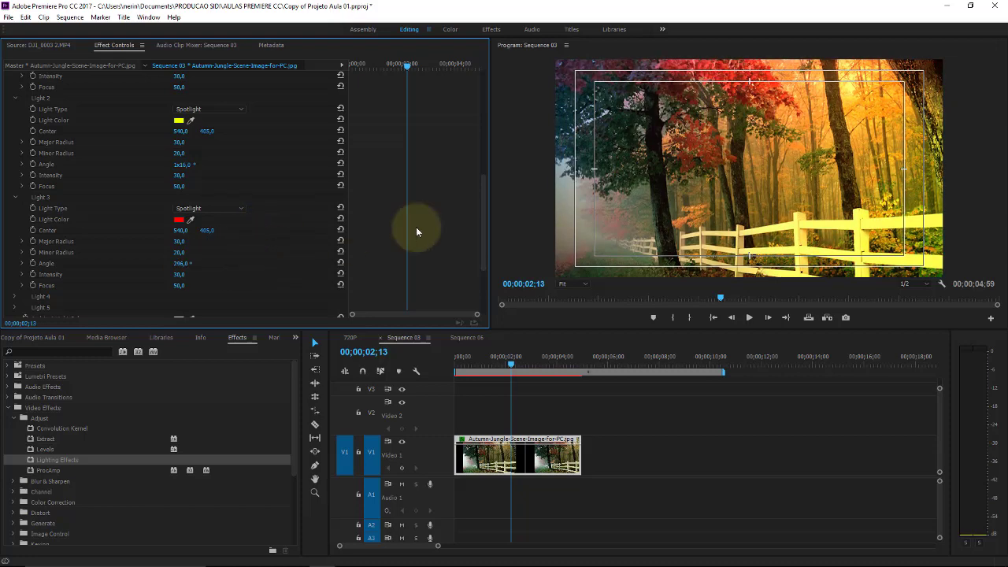
drag(484, 206, 484, 249)
click(494, 356)
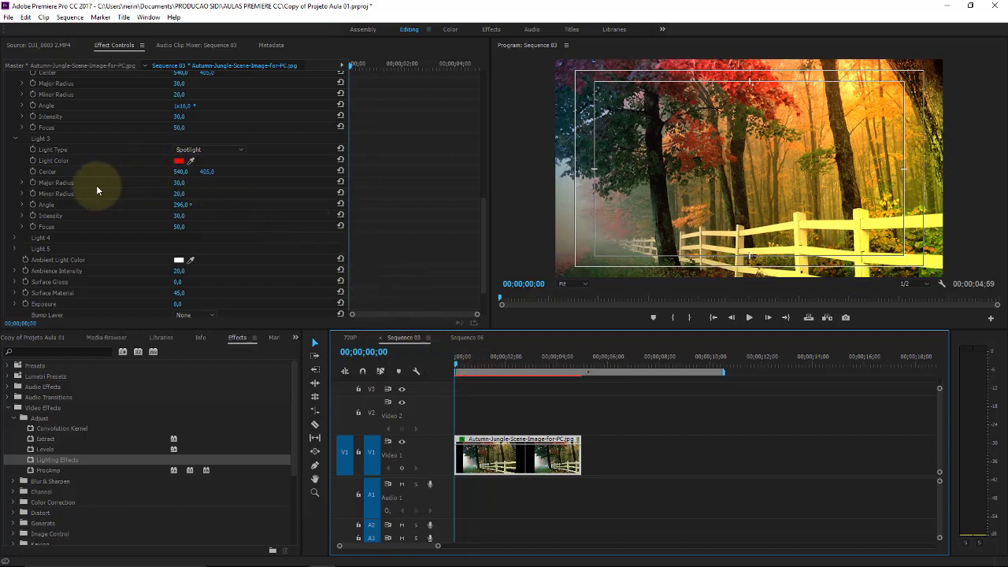
- Keyframe the red Light 3 Center from 540 at the start to -227 at the clip's end
click(34, 172)
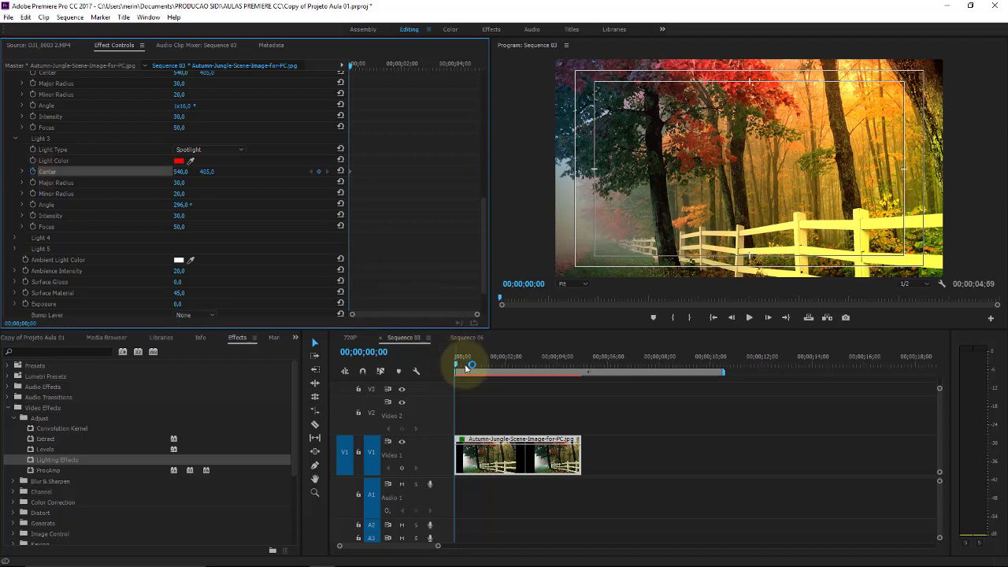
drag(463, 361, 570, 357)
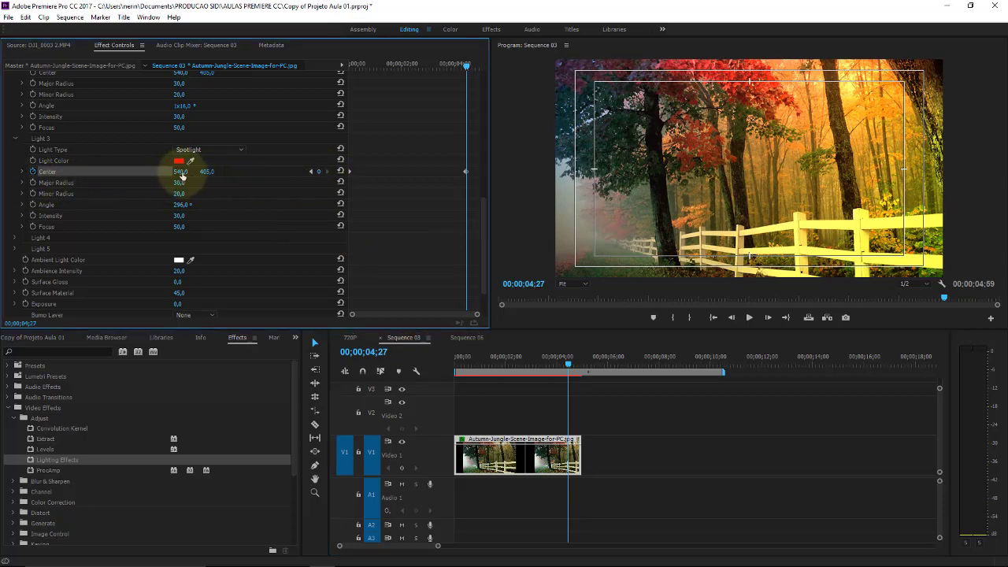
mouse_move(180, 171)
mouse_down()
mouse_move(256, 167)
mouse_move(83, 171)
mouse_move(130, 154)
mouse_up()
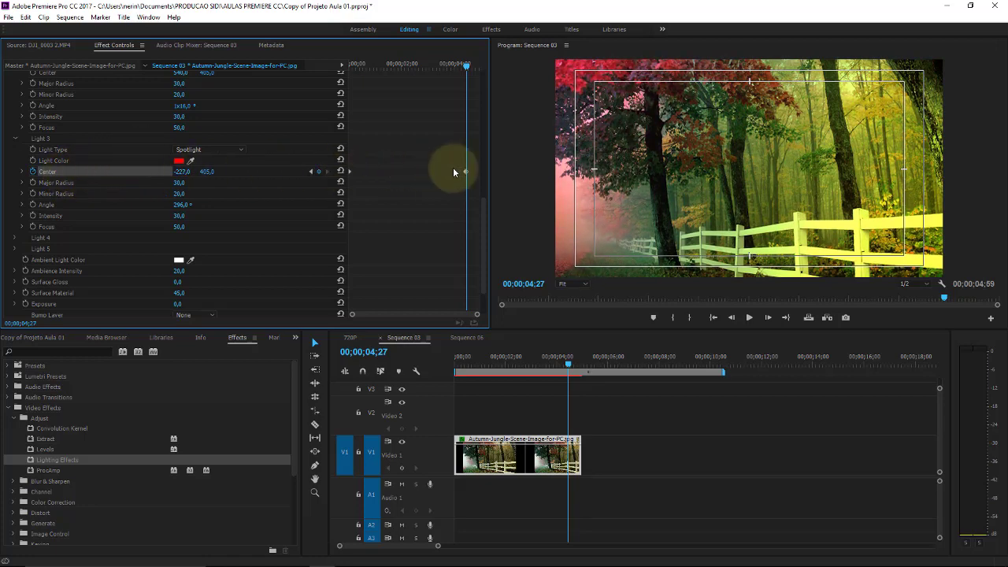
drag(488, 227, 493, 164)
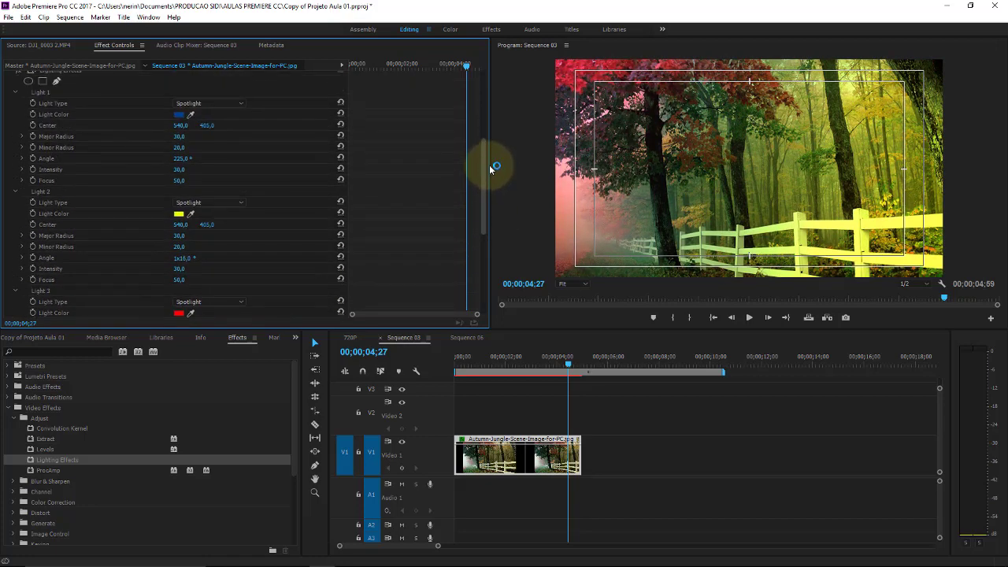
key(Home)
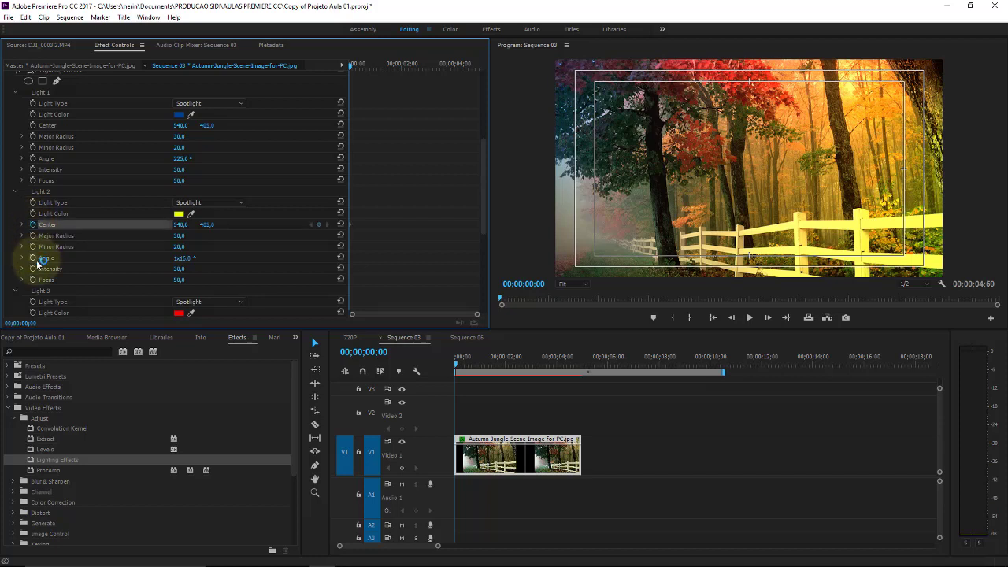
- Keyframe Light 2's Angle from 1x15° at the start to 1x241° near the clip's end
click(33, 259)
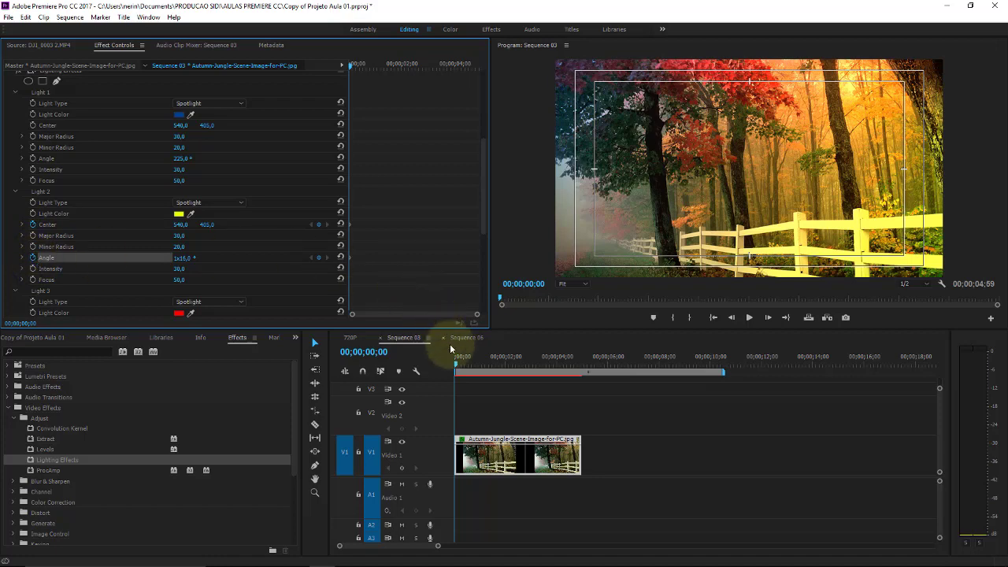
drag(464, 358, 574, 359)
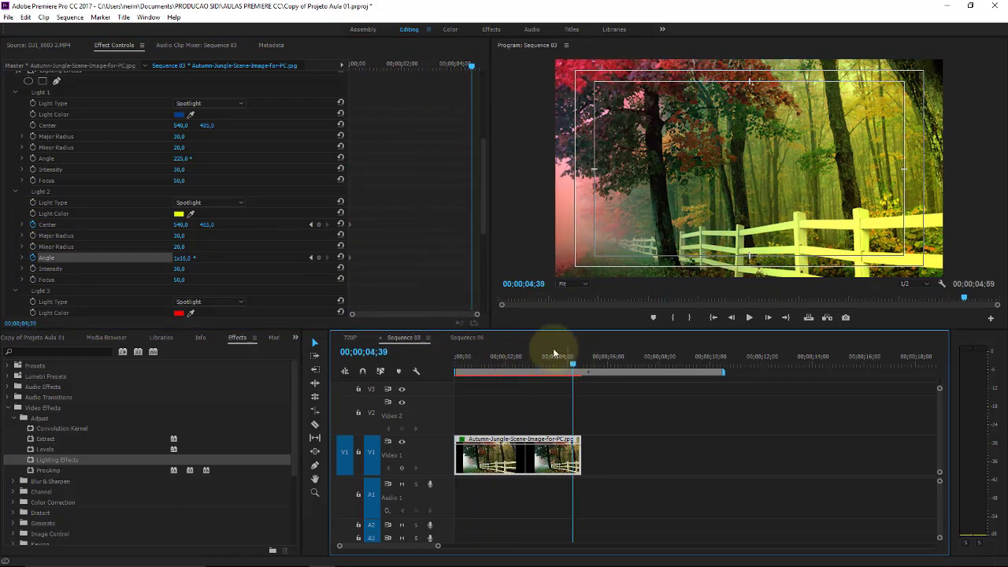
click(318, 258)
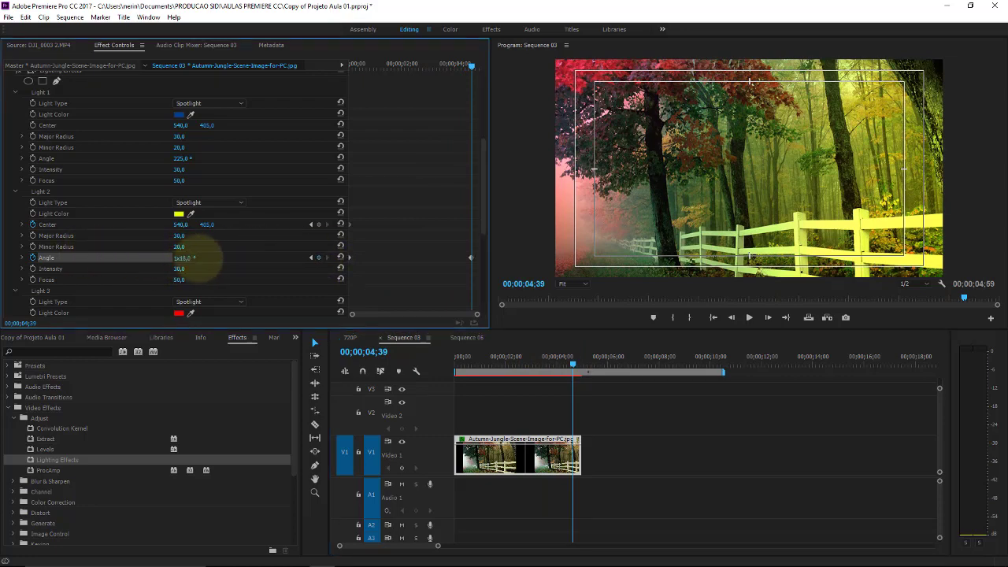
drag(203, 257, 313, 259)
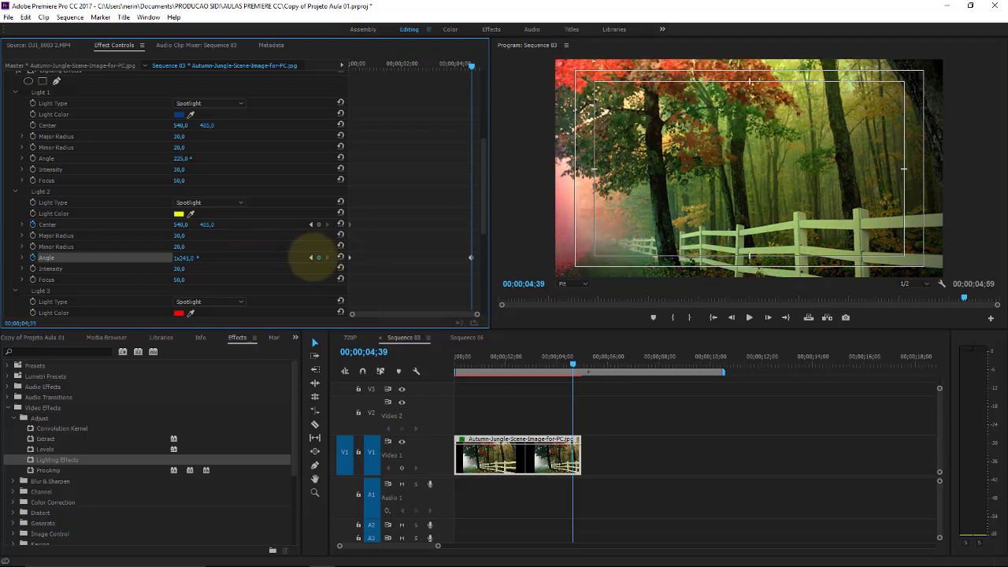
- Play back the clip to preview the rotating yellow light
mouse_move(572, 361)
mouse_down()
mouse_move(455, 367)
mouse_move(498, 364)
mouse_move(464, 376)
mouse_up()
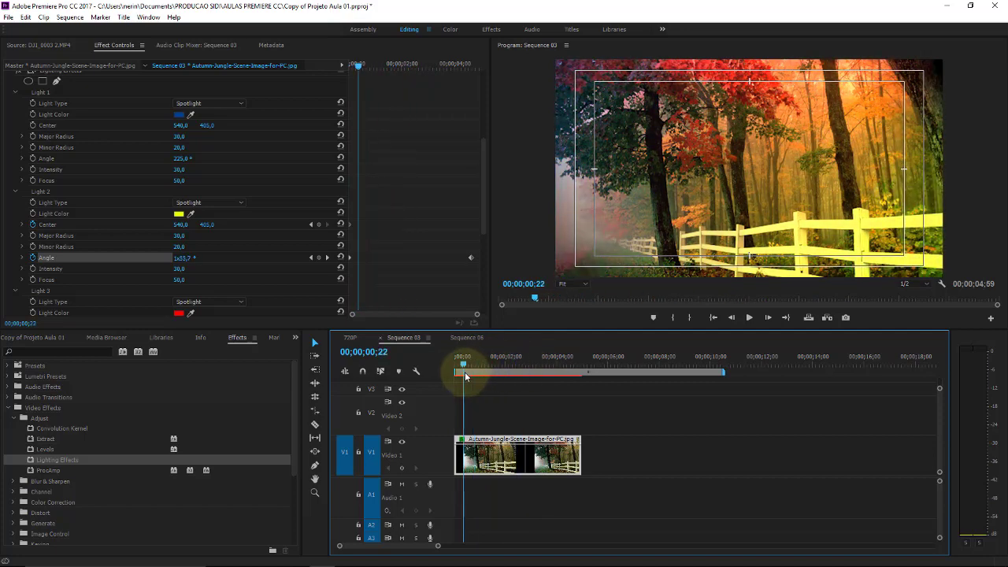
key(space)
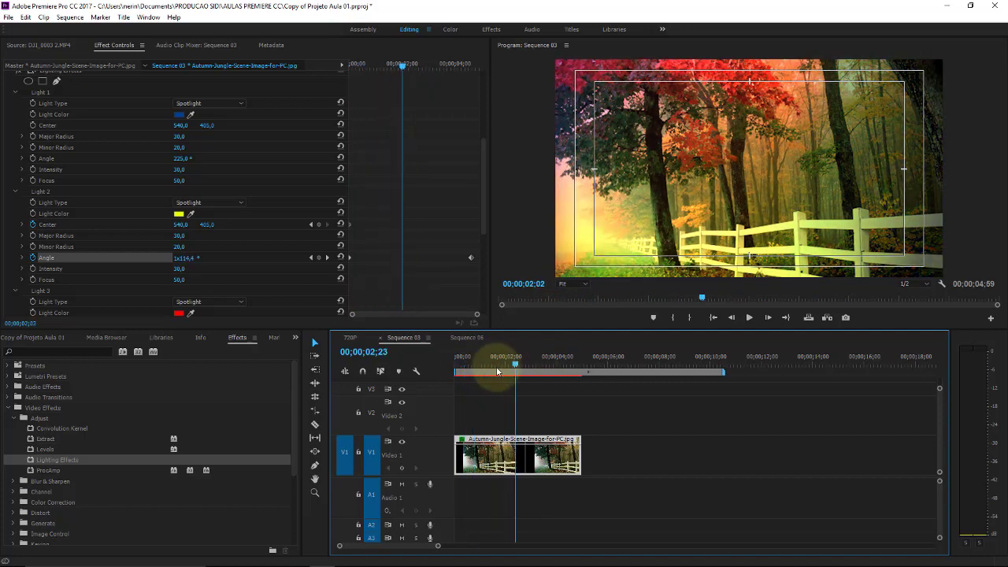
mouse_move(454, 372)
mouse_down()
mouse_move(542, 370)
mouse_move(476, 370)
mouse_up()
drag(482, 195, 485, 271)
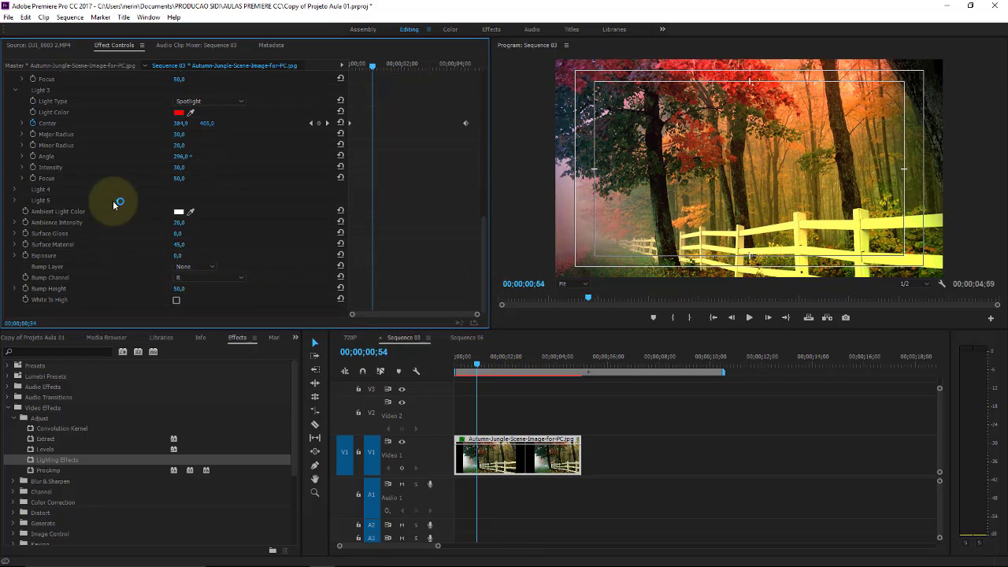
- Make the ambient light purple and raise Surface Gloss and Surface Material to 100
click(13, 192)
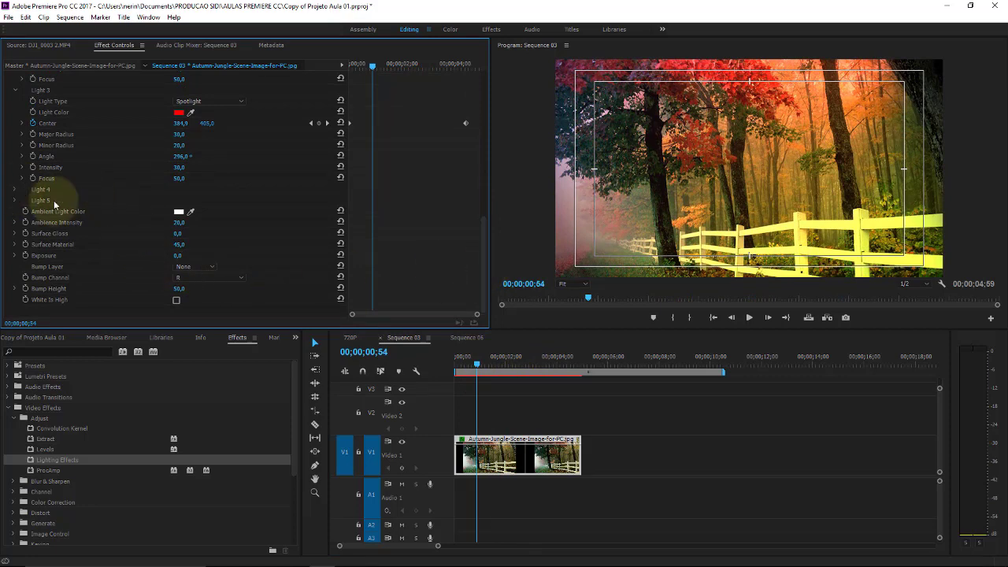
click(184, 213)
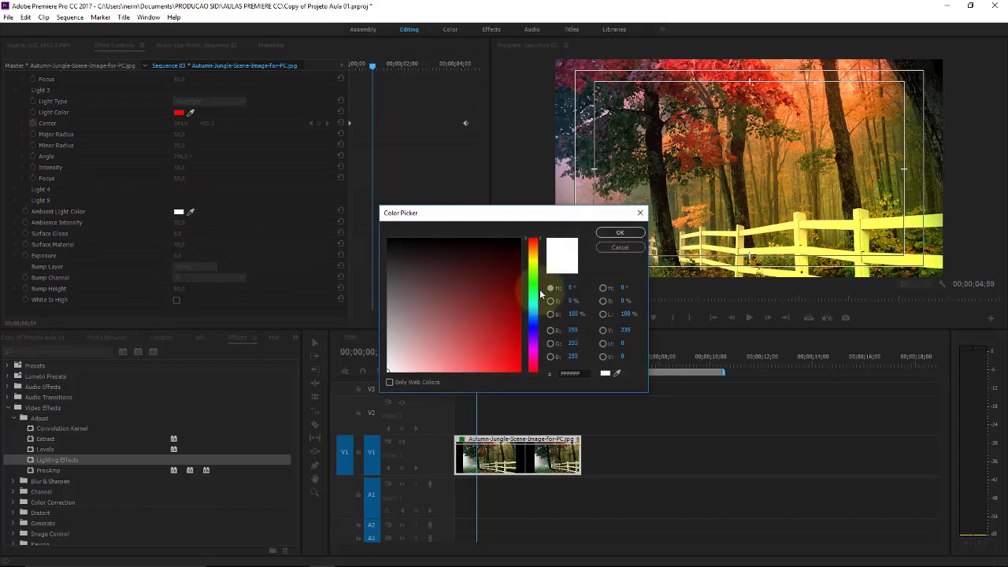
click(504, 323)
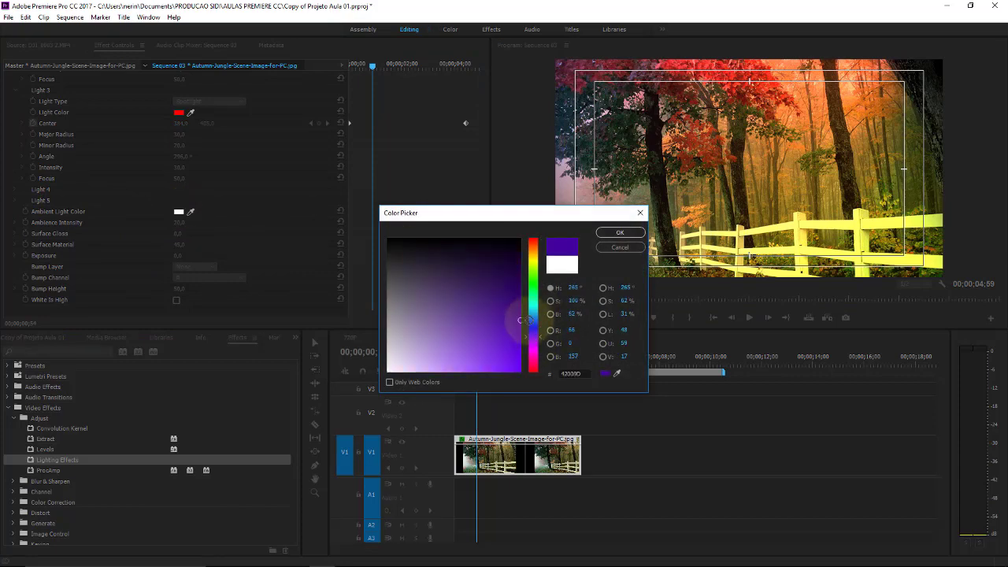
click(619, 232)
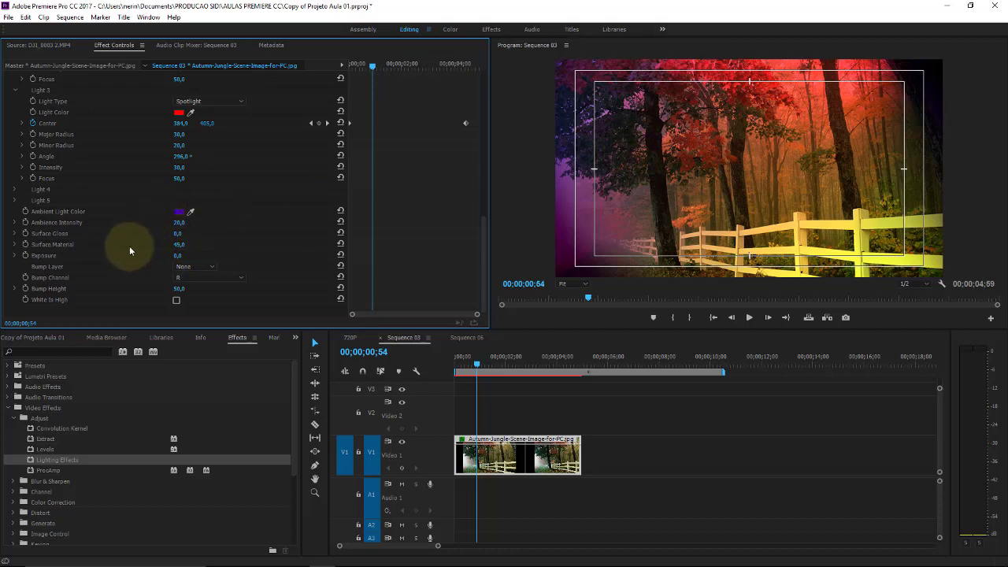
drag(180, 234, 318, 236)
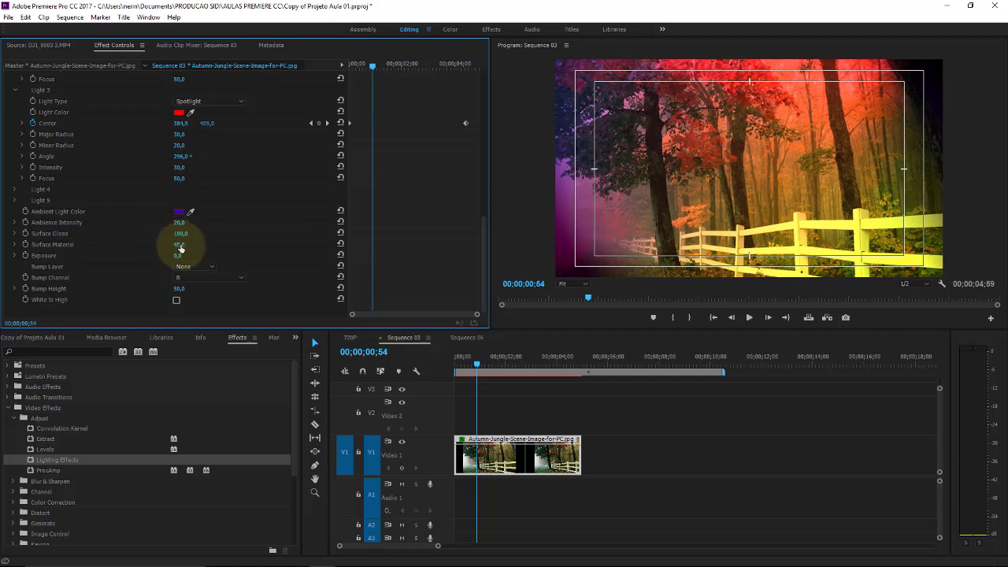
mouse_move(179, 246)
mouse_down()
mouse_move(150, 243)
mouse_move(274, 237)
mouse_up()
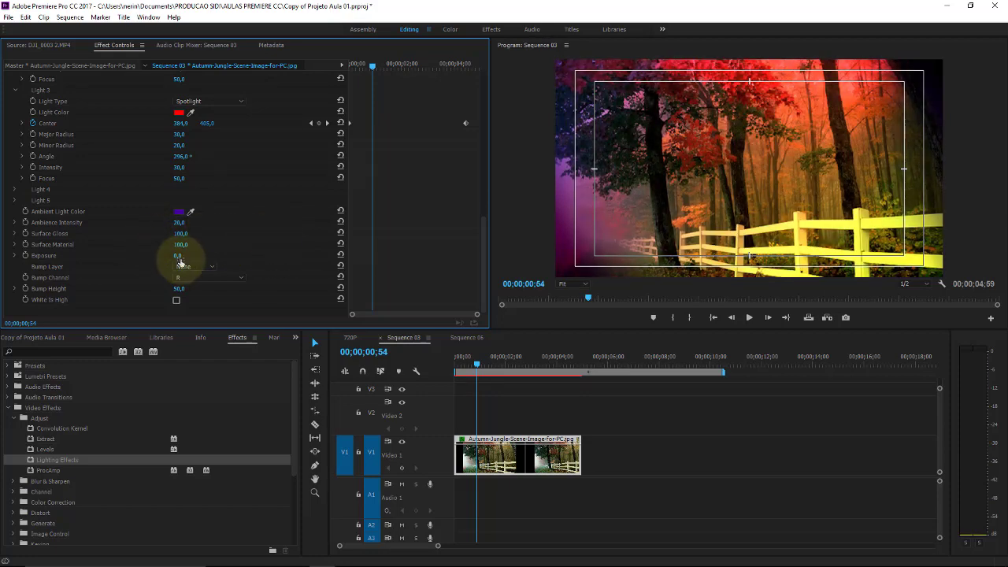
- Use the G bump channel with bump height 56 and raise Light 3 intensity to 77
click(196, 277)
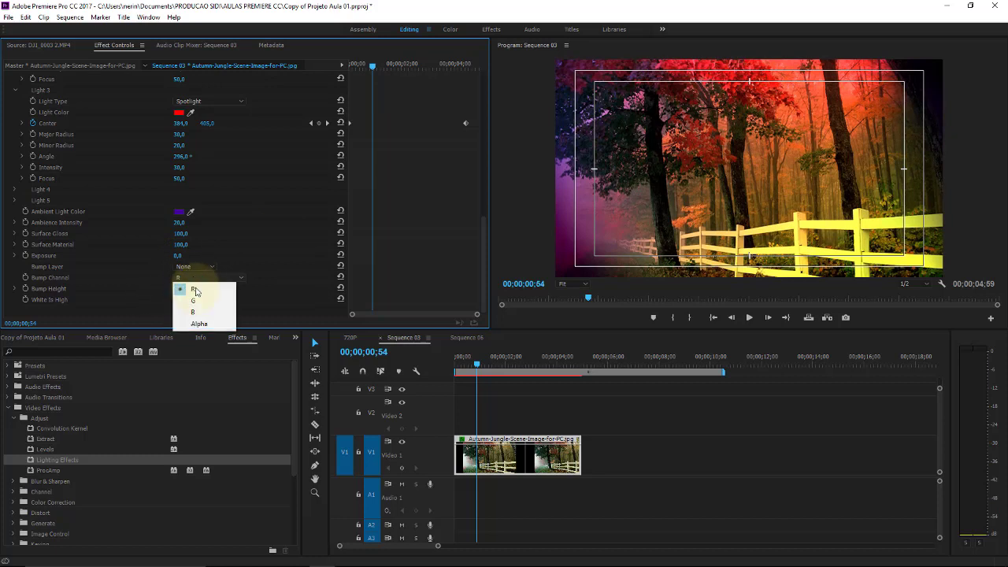
click(193, 300)
drag(178, 288, 225, 285)
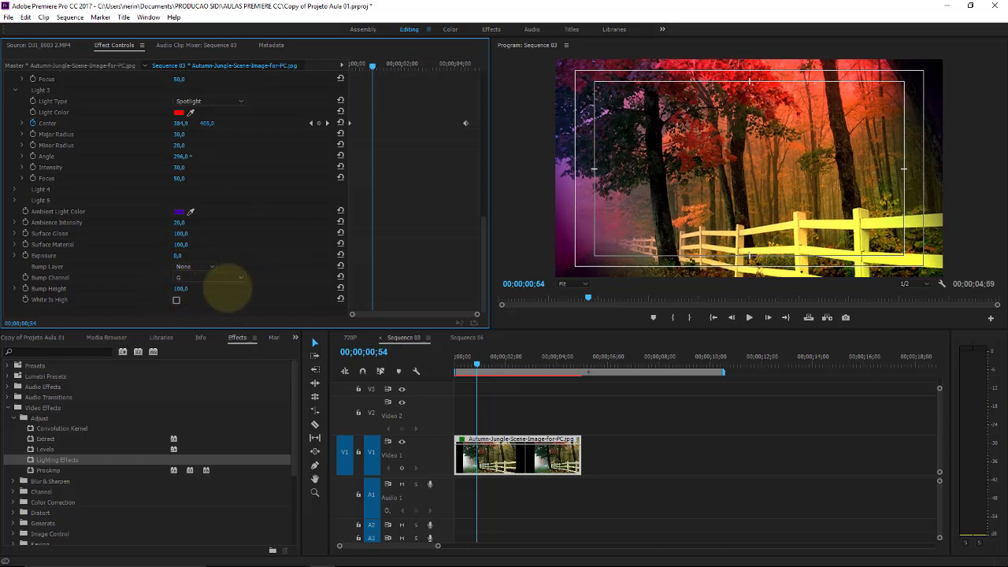
mouse_move(180, 167)
mouse_down()
mouse_move(226, 166)
mouse_move(145, 143)
mouse_up()
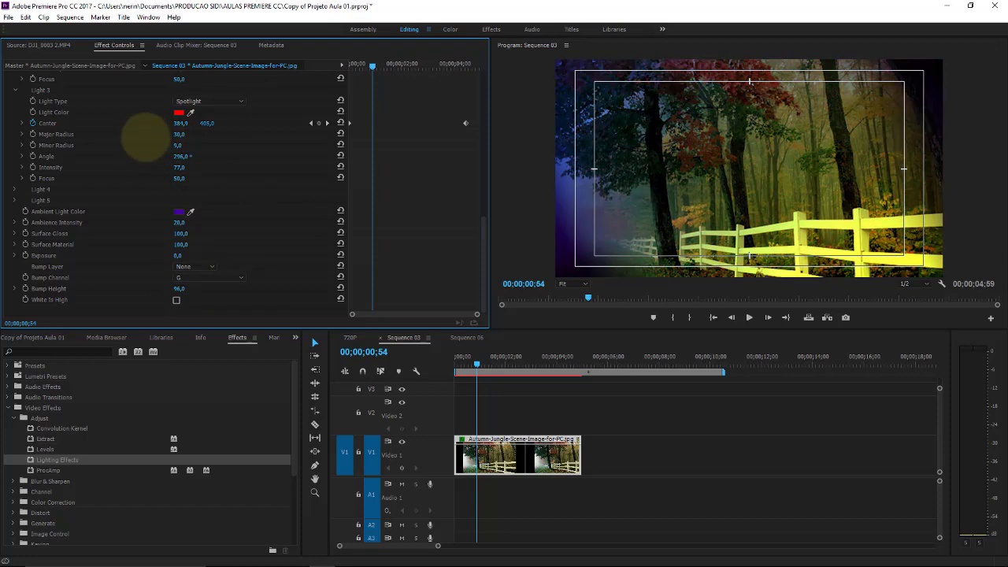
- Change Light 1's type to Directional and set its Projected Radius to 75
mouse_move(484, 228)
mouse_down()
mouse_move(508, 164)
mouse_move(505, 119)
mouse_up()
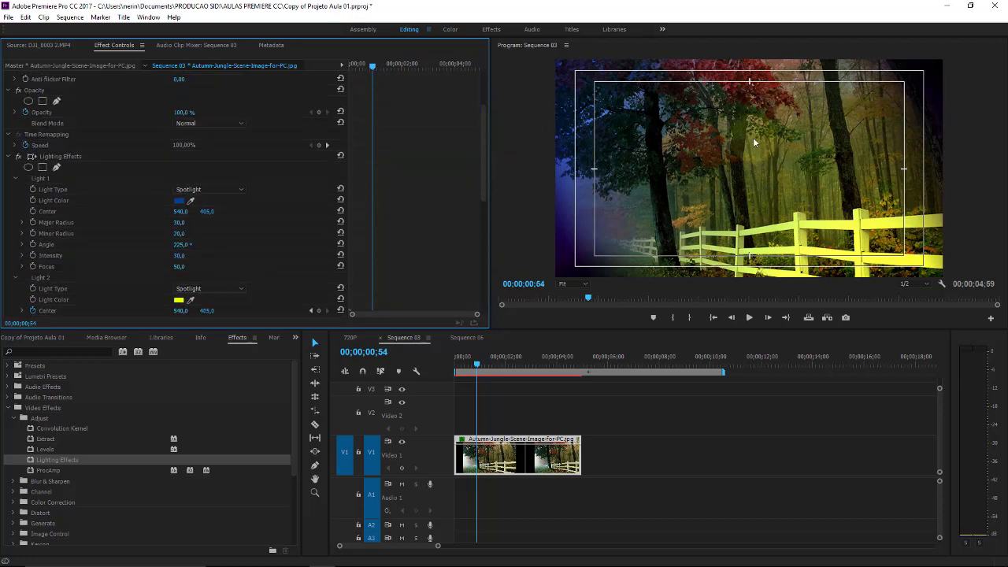
click(601, 317)
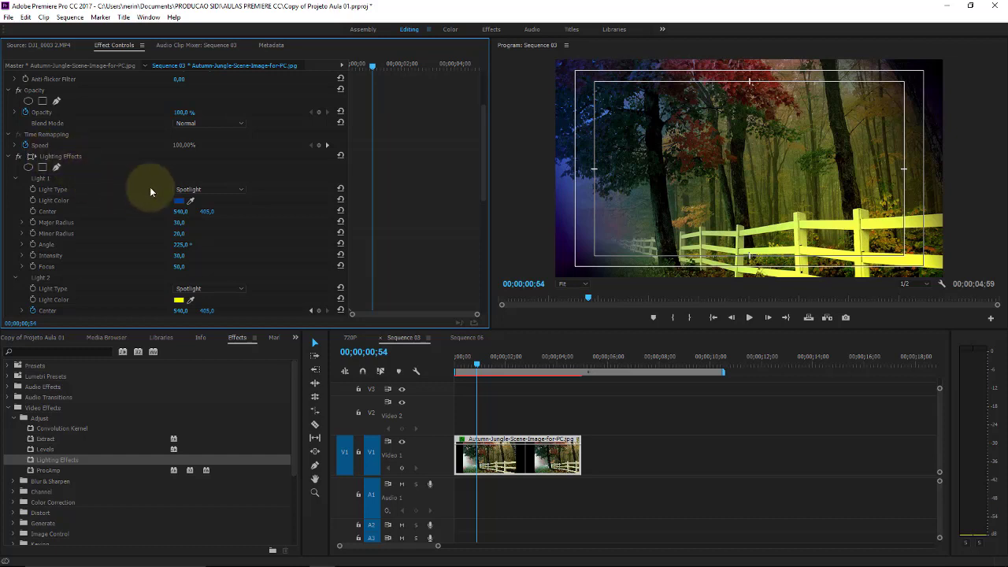
click(226, 191)
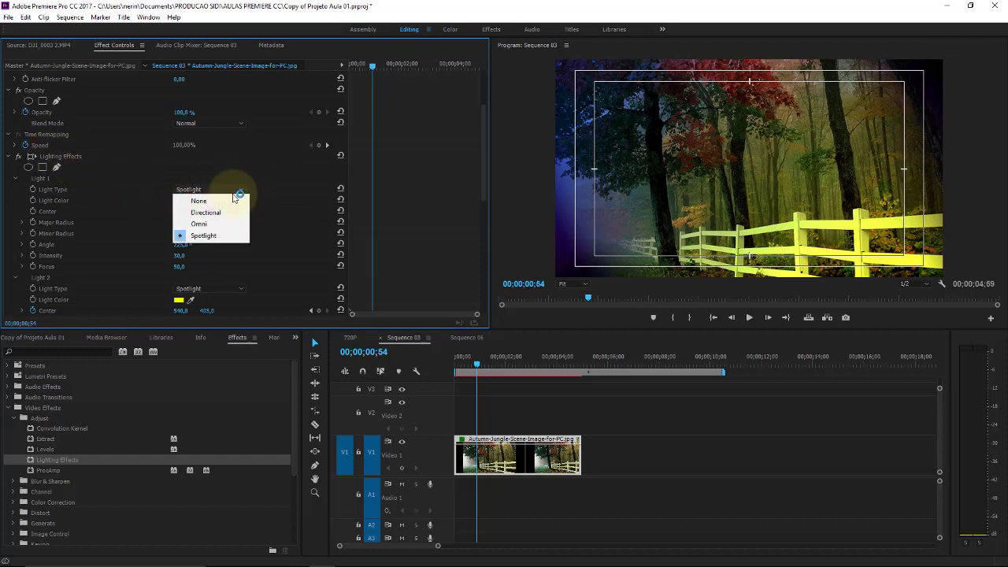
click(218, 225)
click(238, 189)
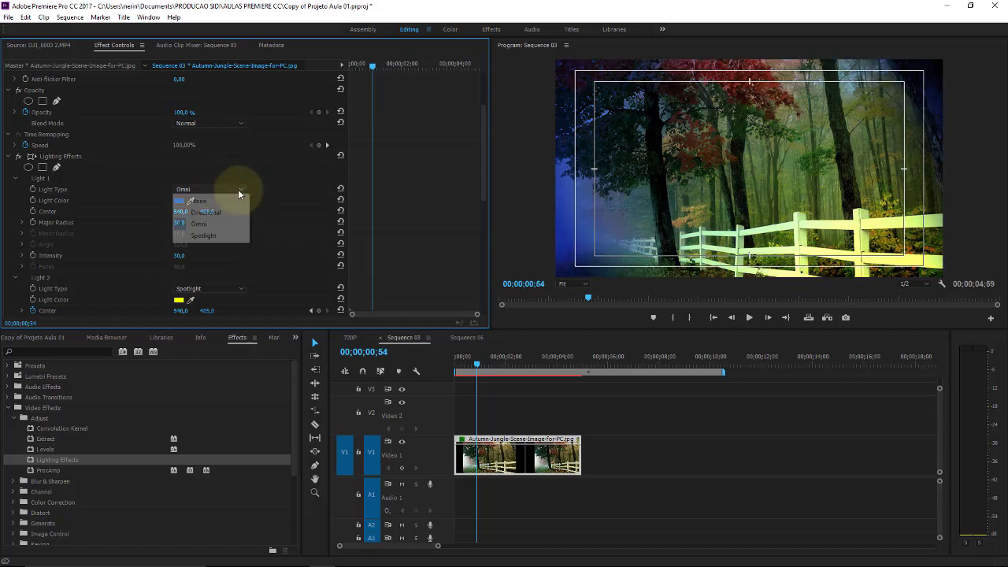
click(225, 213)
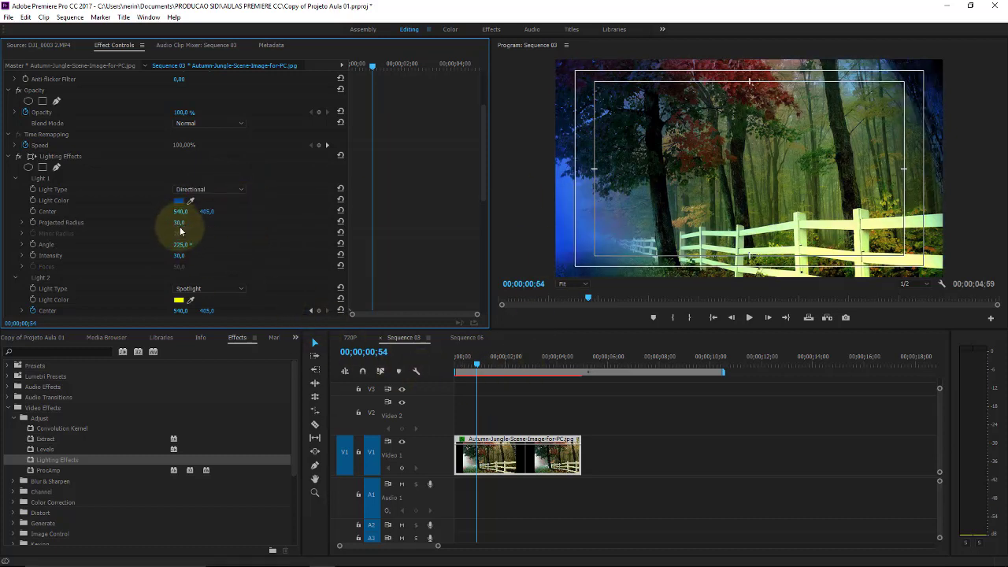
mouse_move(182, 228)
mouse_down()
mouse_move(266, 219)
mouse_move(189, 224)
mouse_up()
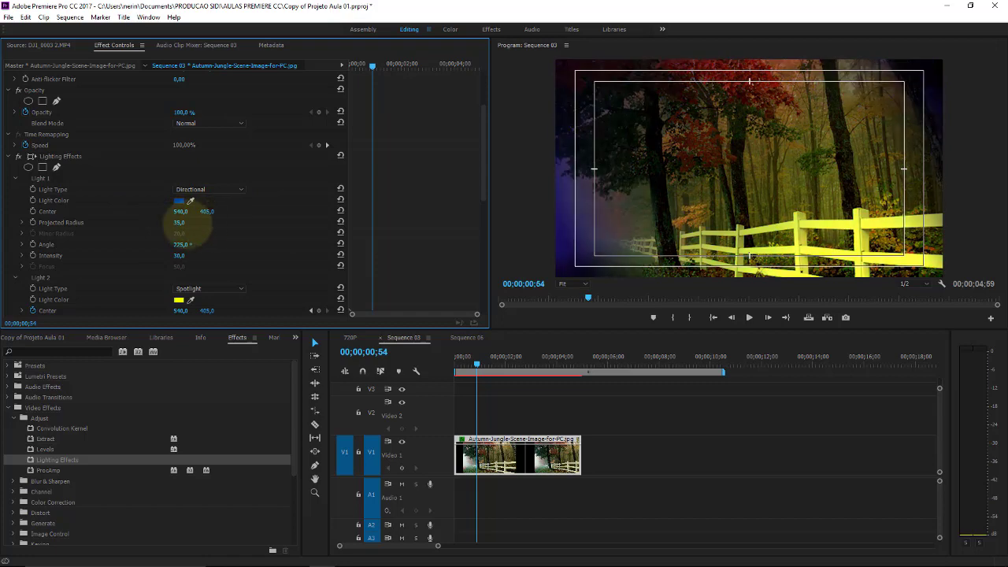